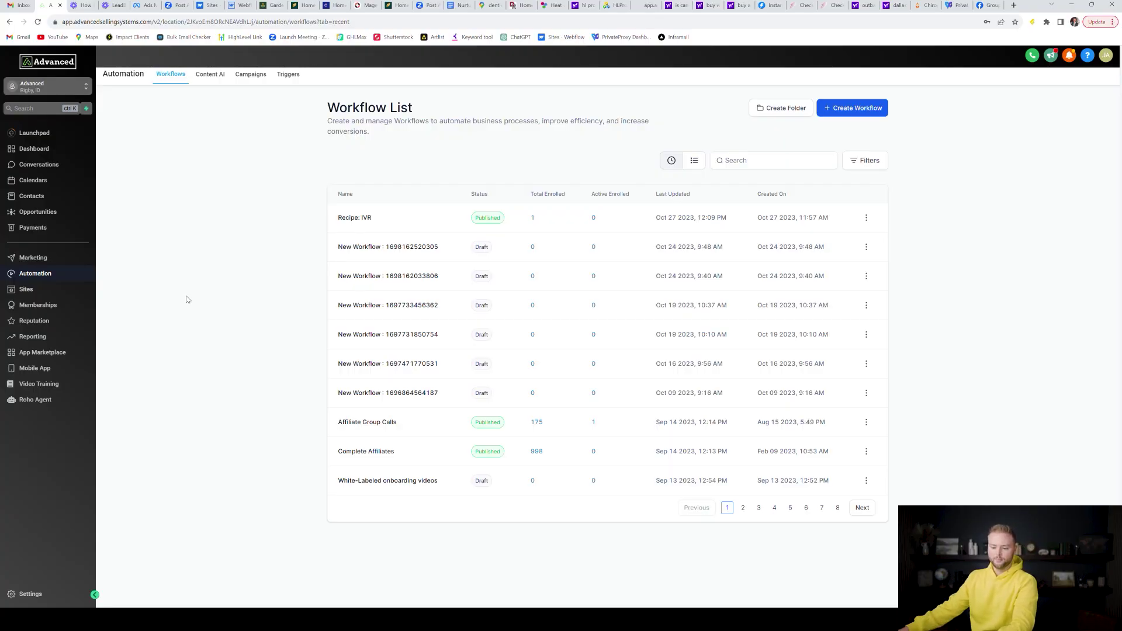
# - Open the phone number settings and check the A2P brand and campaign registration in the Trust Center, returning to Manage Numbers
pyautogui.click(43, 590)
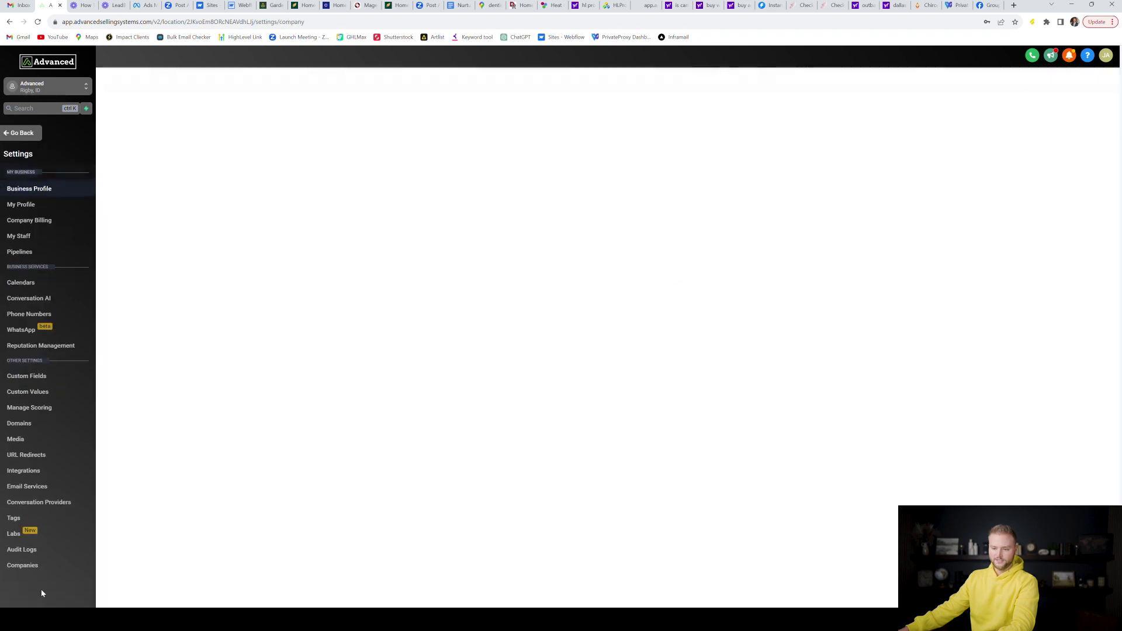
pyautogui.click(46, 316)
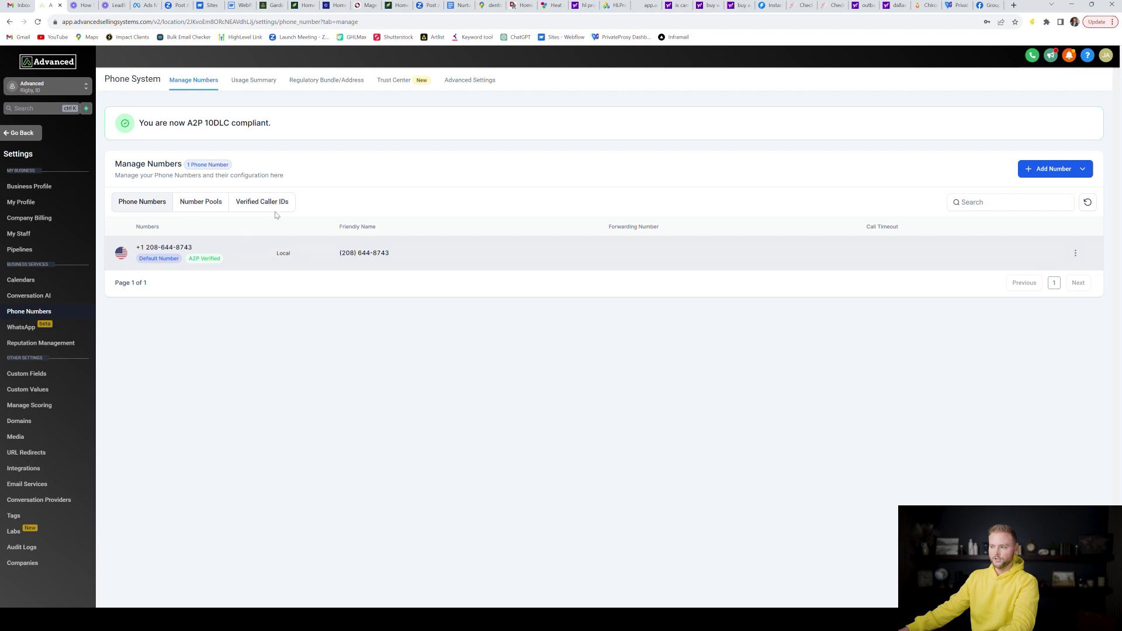
pyautogui.click(402, 83)
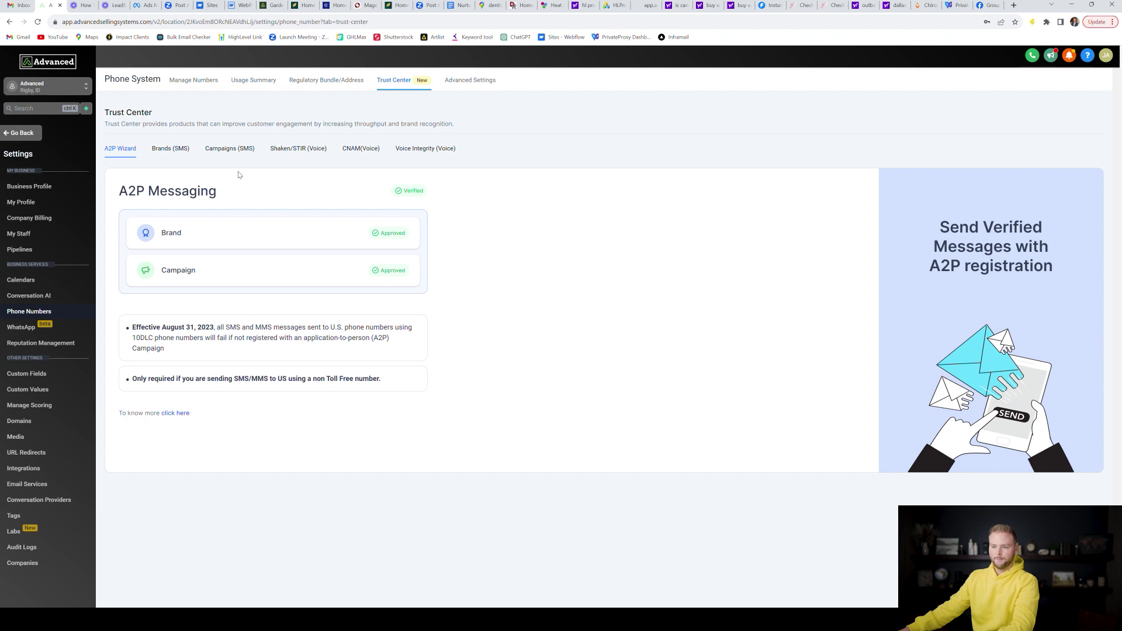
pyautogui.click(194, 83)
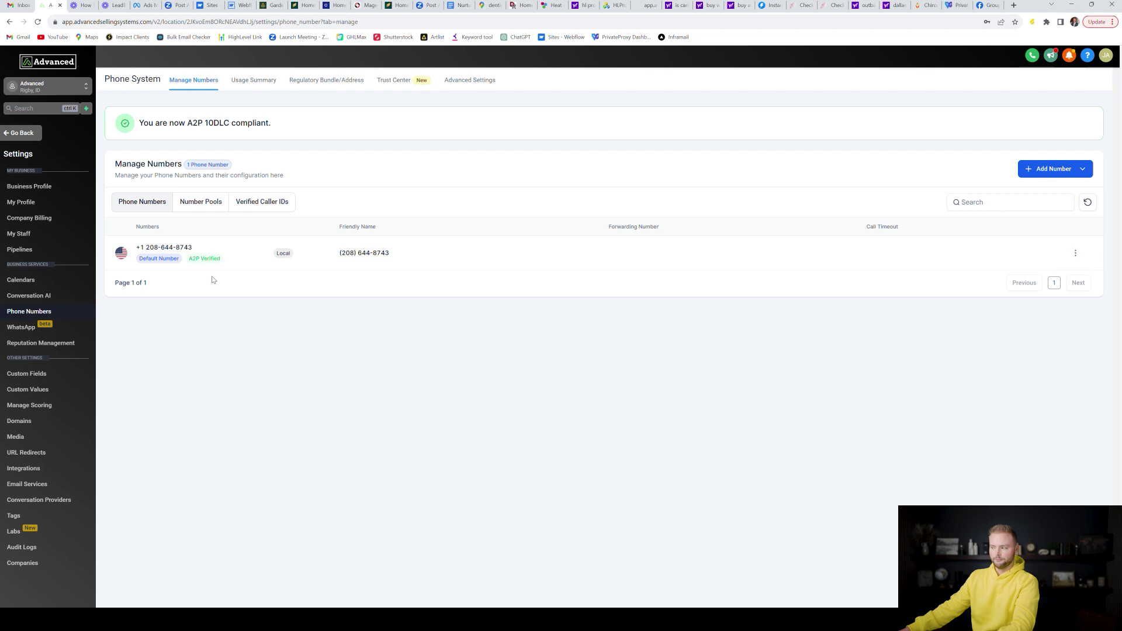
# - Browse toll-free United States phone numbers for sale by filtering out local and mobile types, and leave without buying
pyautogui.click(1067, 171)
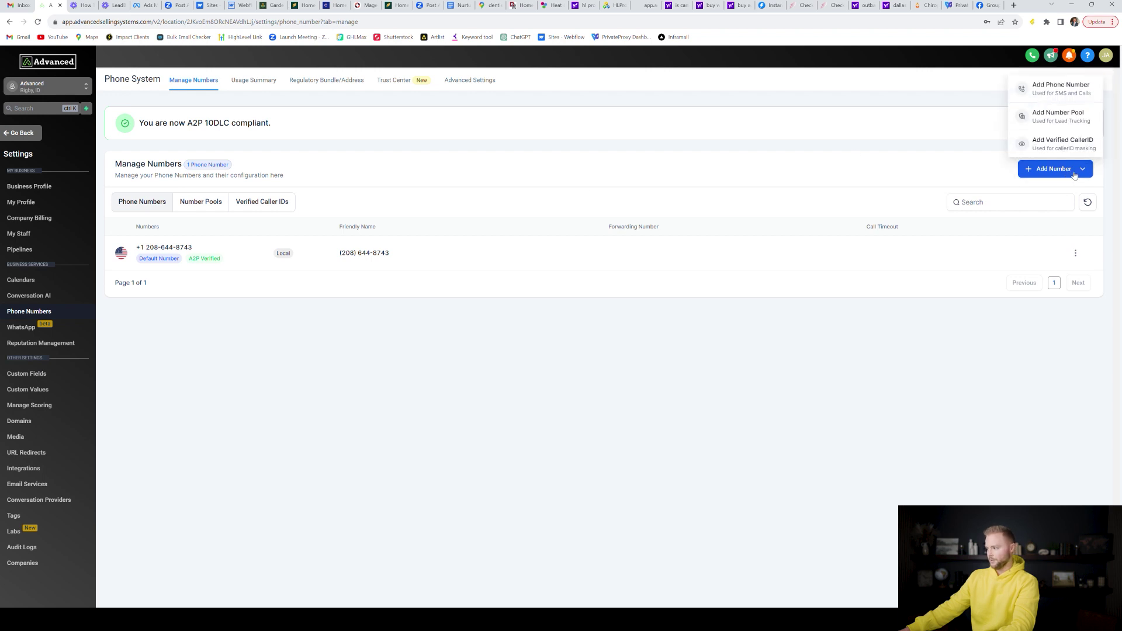
pyautogui.click(1060, 88)
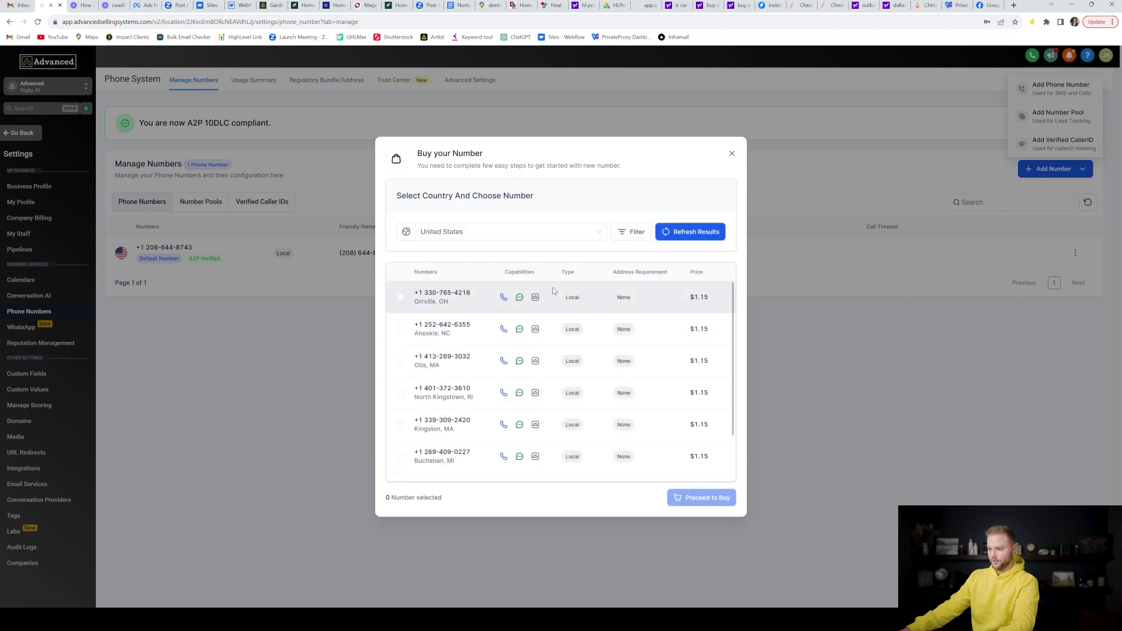
pyautogui.click(628, 234)
pyautogui.click(491, 332)
pyautogui.click(447, 332)
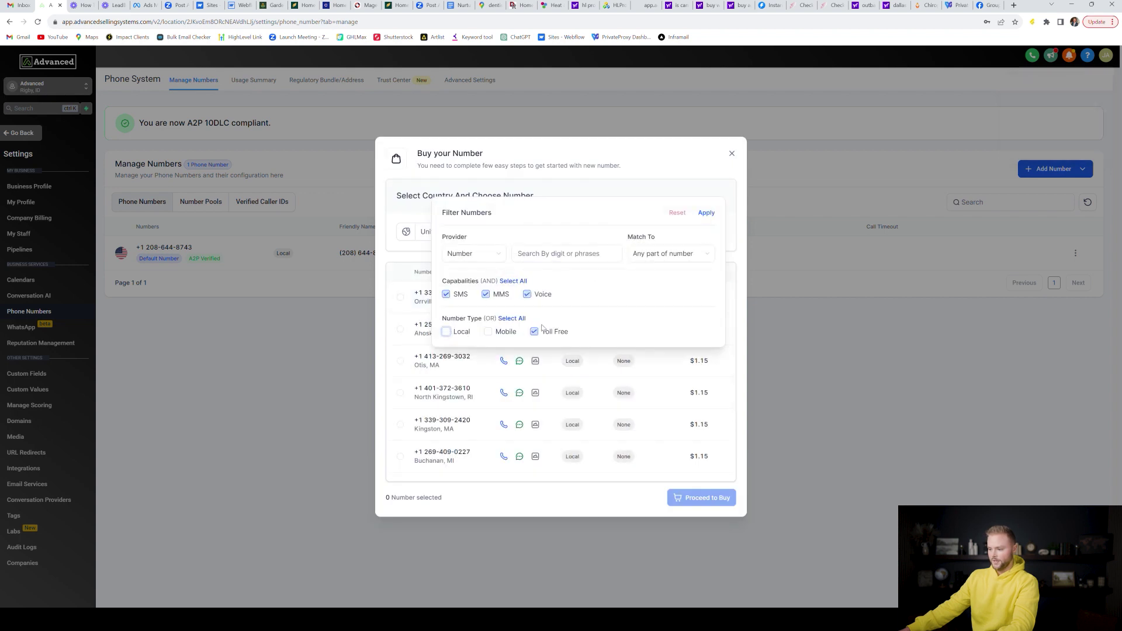
pyautogui.click(707, 213)
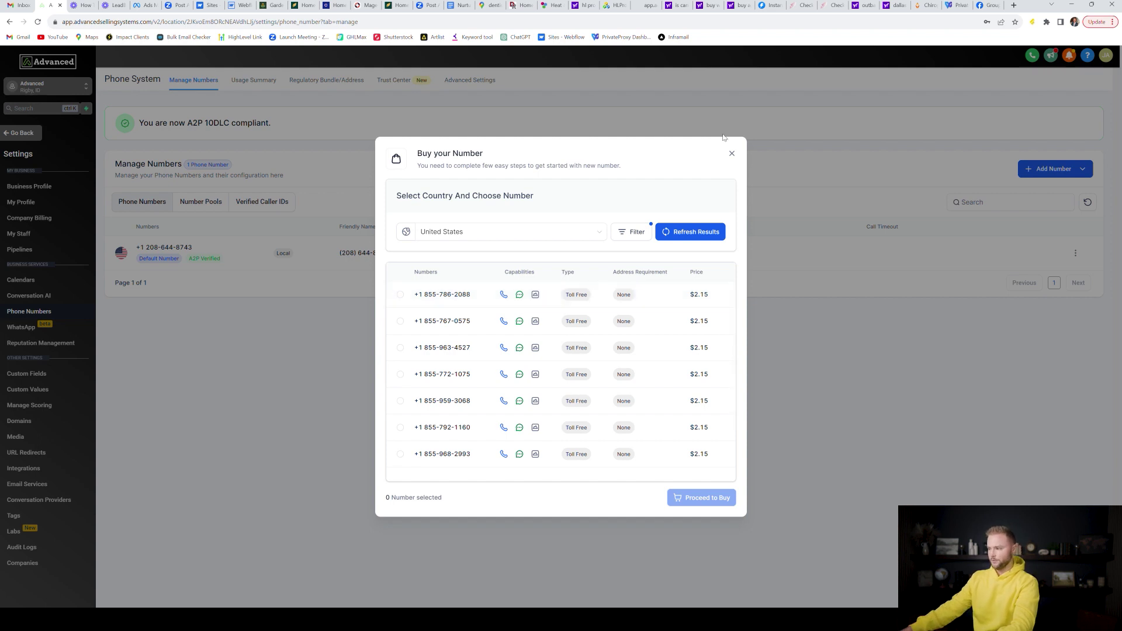
pyautogui.click(732, 153)
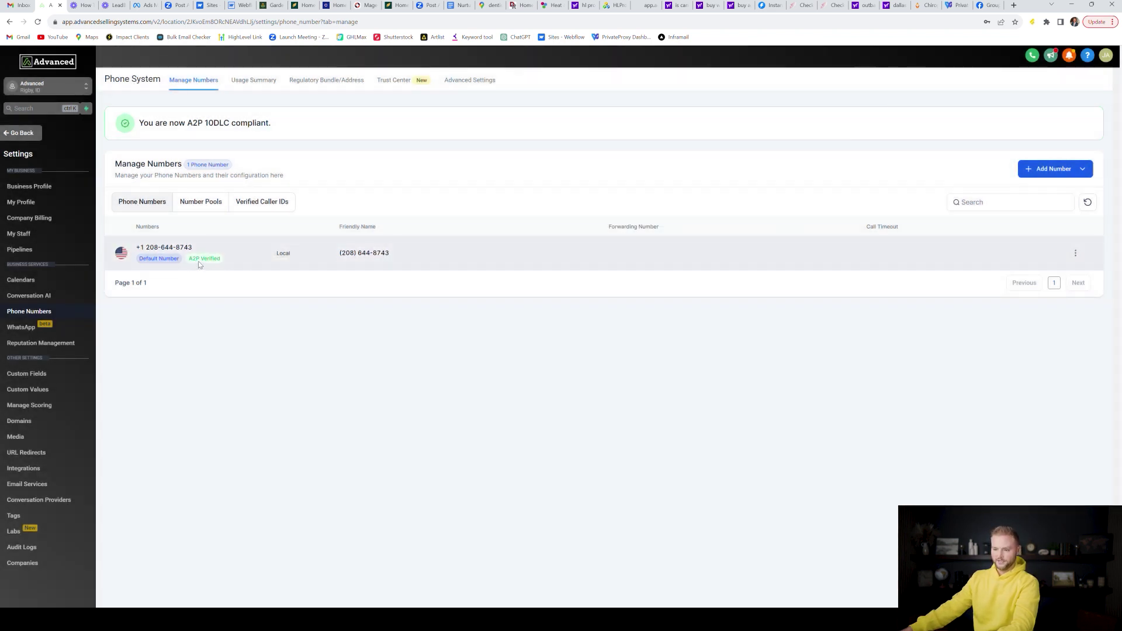
# - Create a new automation workflow from the Recipe: IVR template and look over its call branches
pyautogui.click(27, 133)
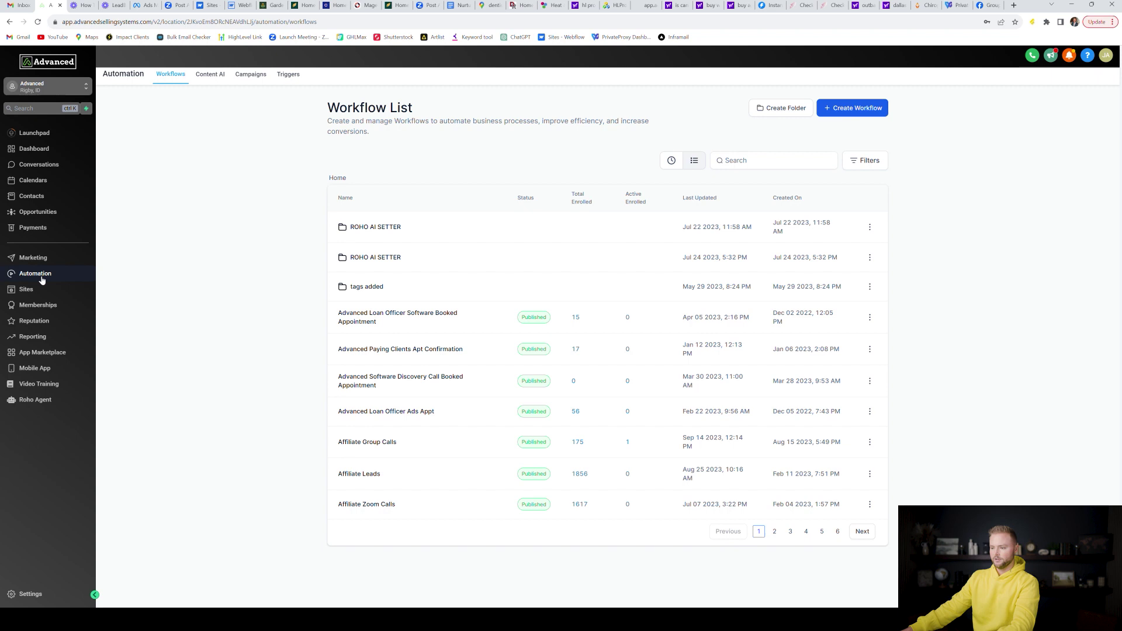
pyautogui.click(671, 160)
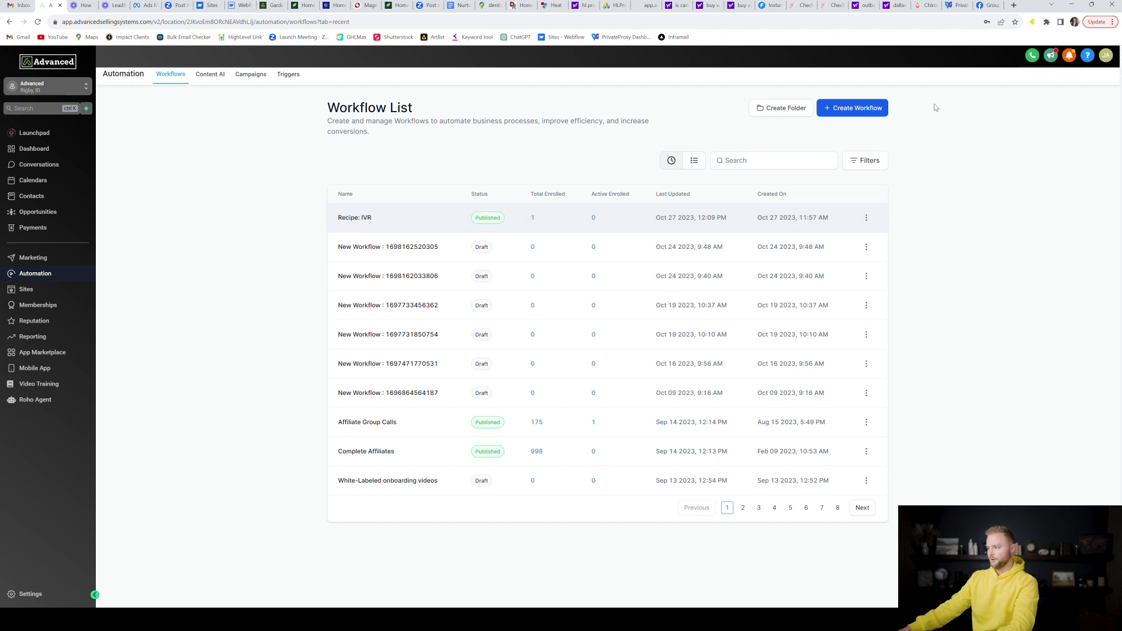
pyautogui.click(859, 111)
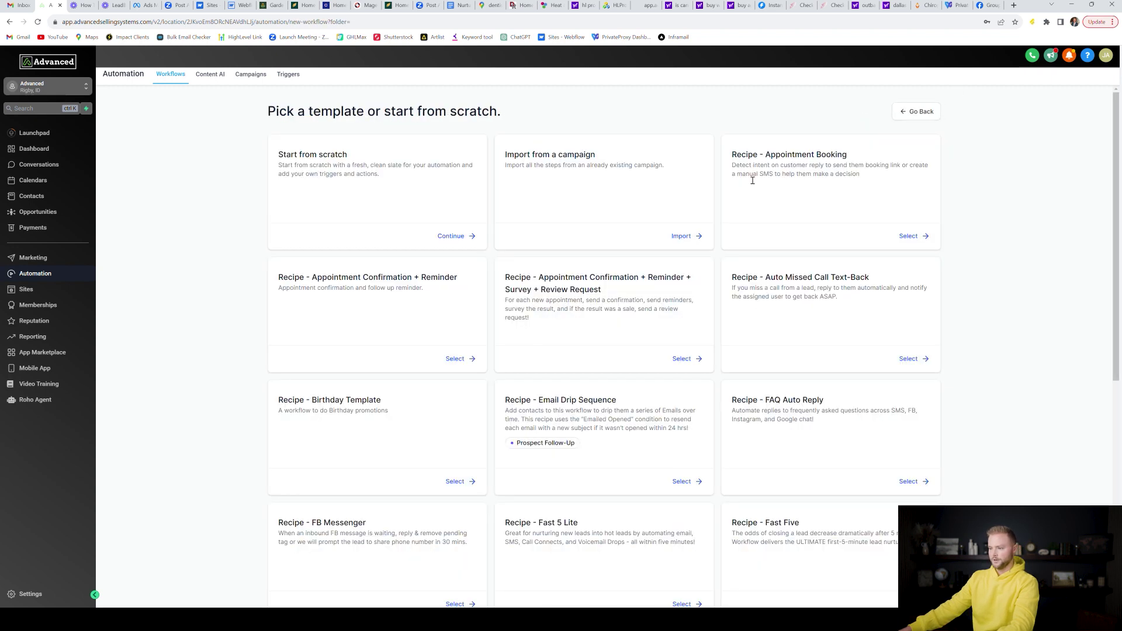
pyautogui.scroll(-7, 642, 192)
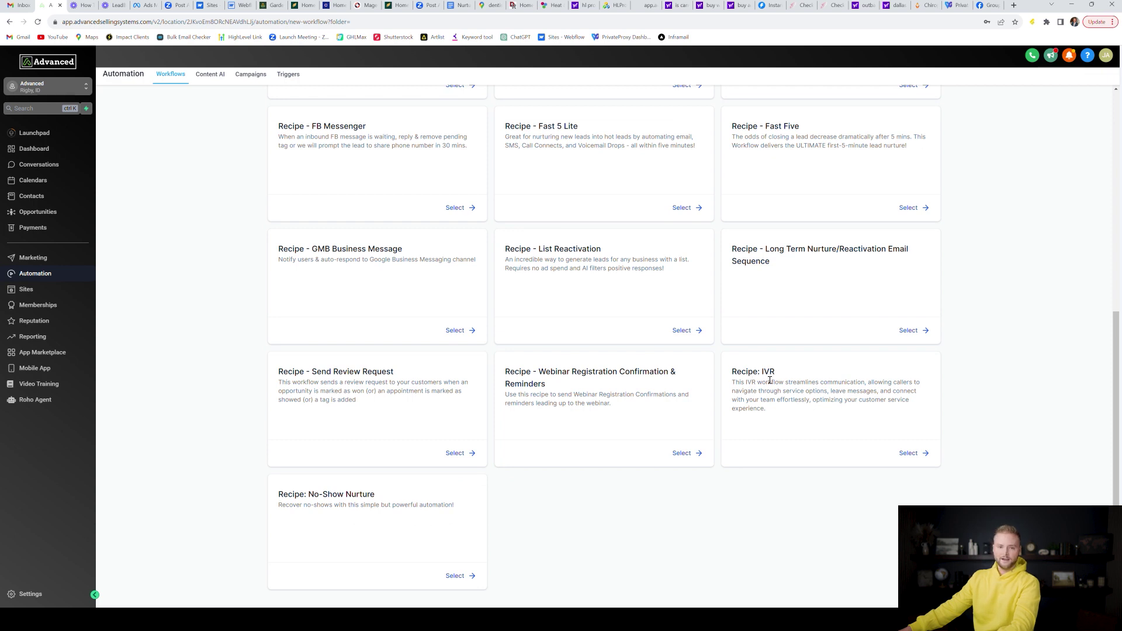
pyautogui.click(915, 456)
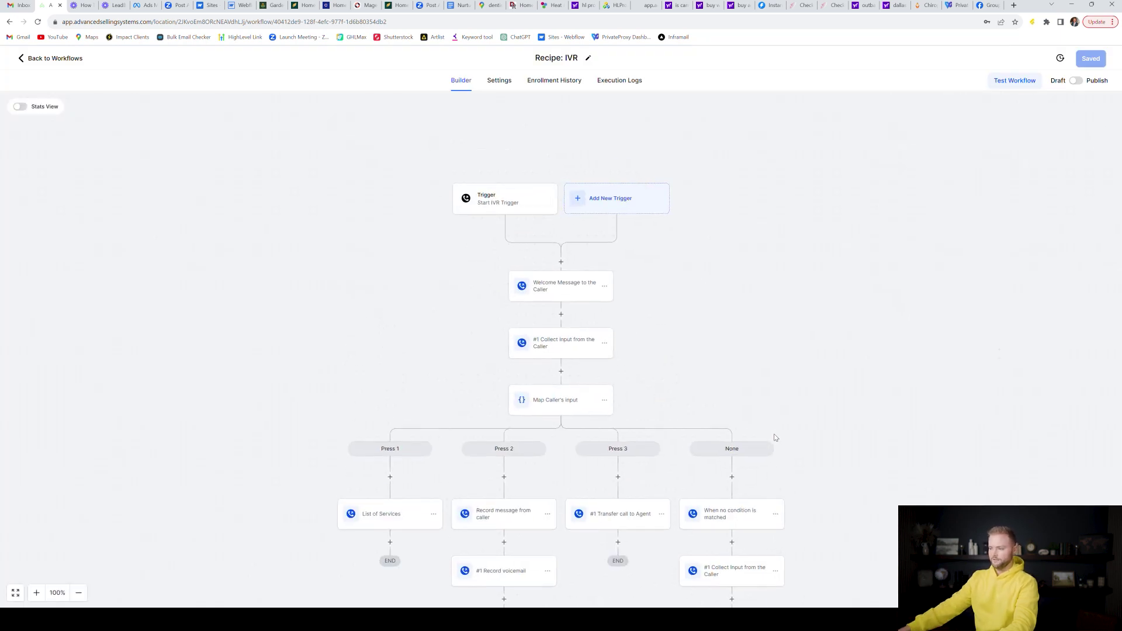
pyautogui.scroll(-1, 654, 219)
pyautogui.scroll(-6, 675, 209)
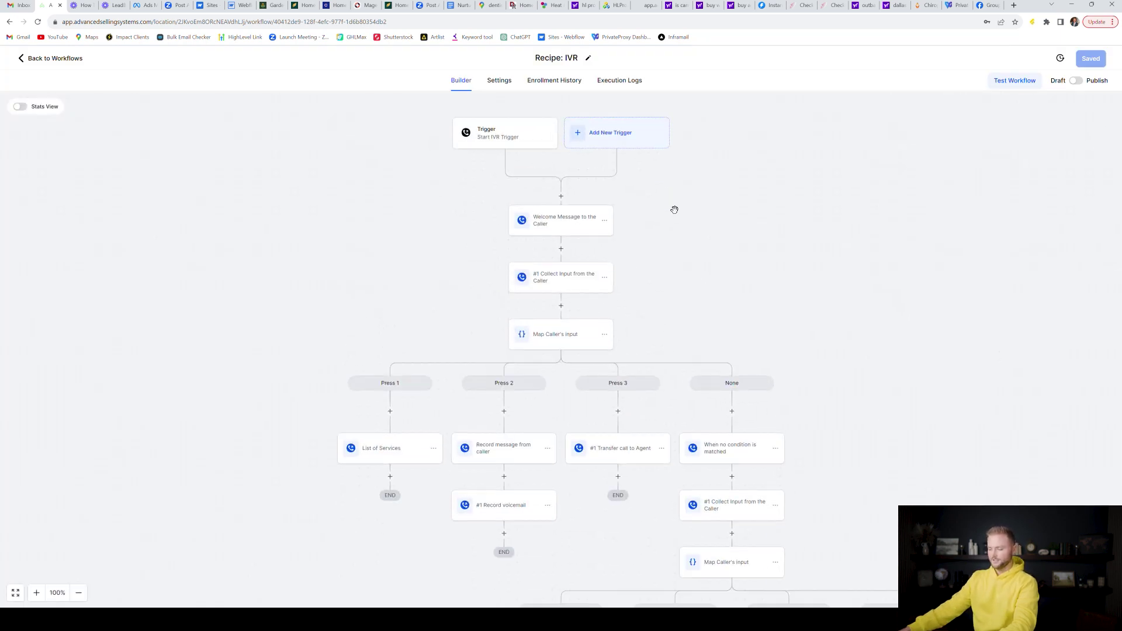
pyautogui.scroll(11, 844, 242)
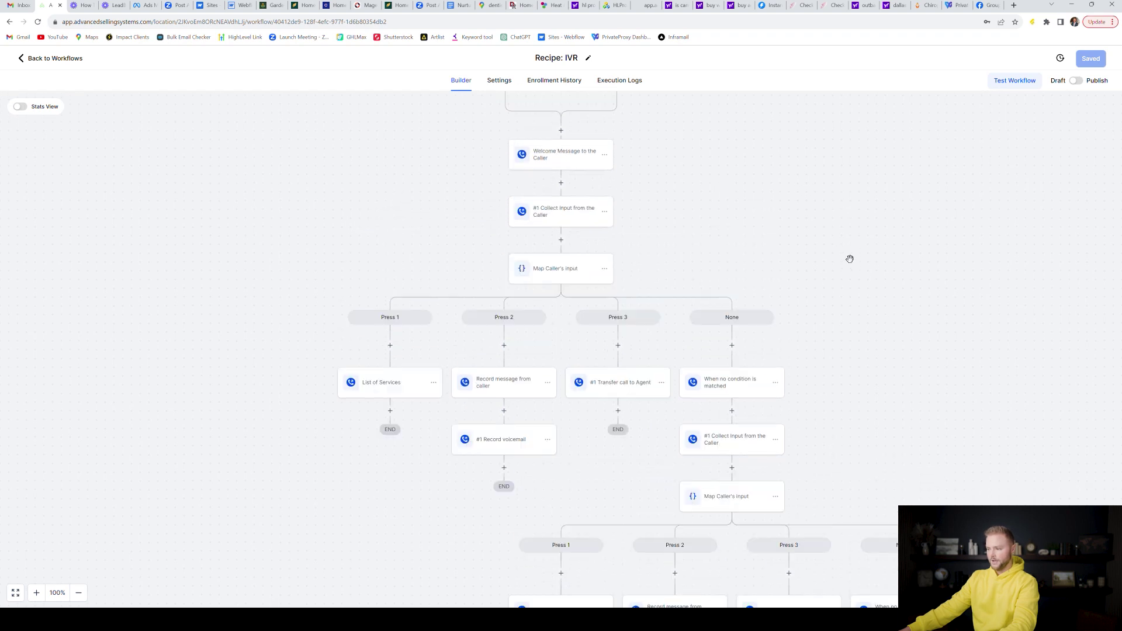
# - Leave the draft workflow and open the published Recipe: IVR workflow from the recent workflows
pyautogui.click(63, 60)
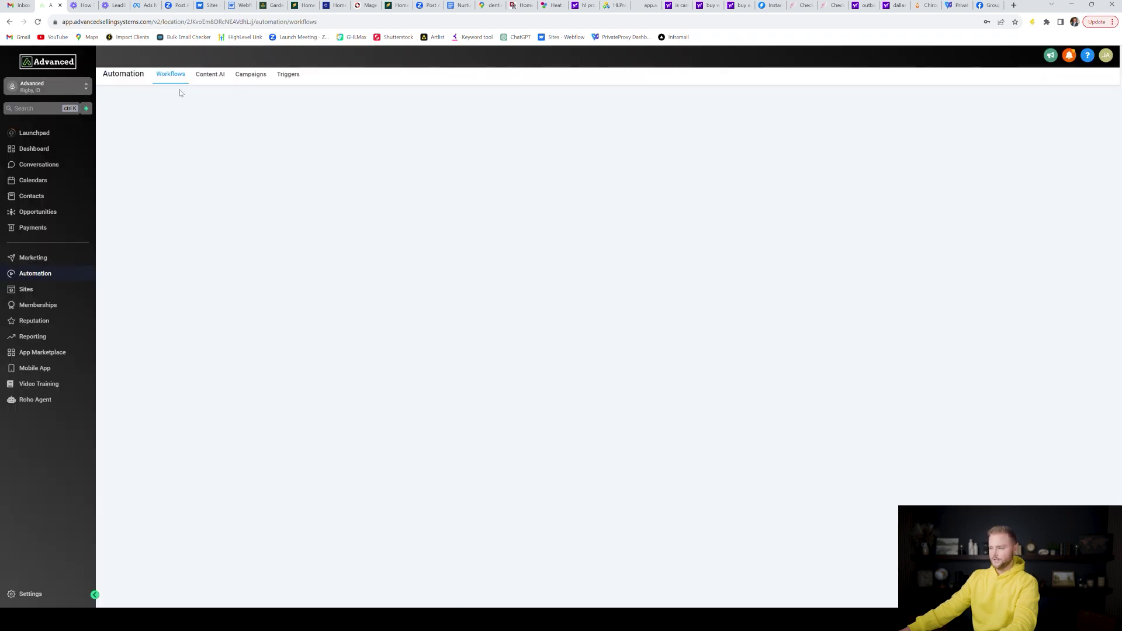
pyautogui.click(671, 161)
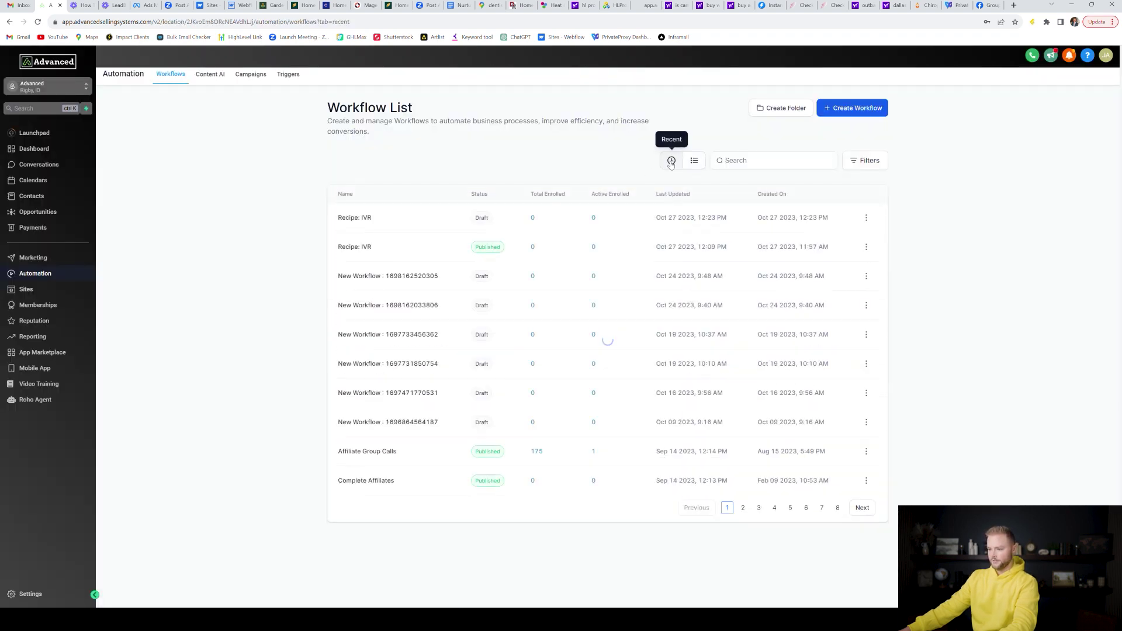
pyautogui.click(366, 249)
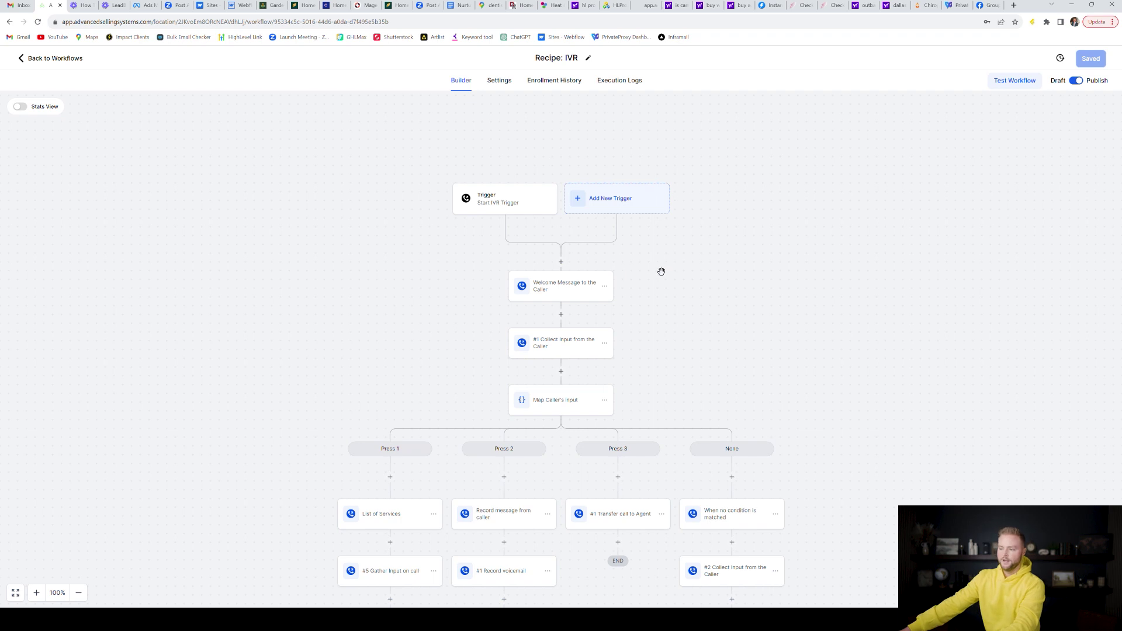
# - Review the existing Start IVR Trigger's settings and find the Start IVR Trigger among the available trigger types
pyautogui.click(497, 205)
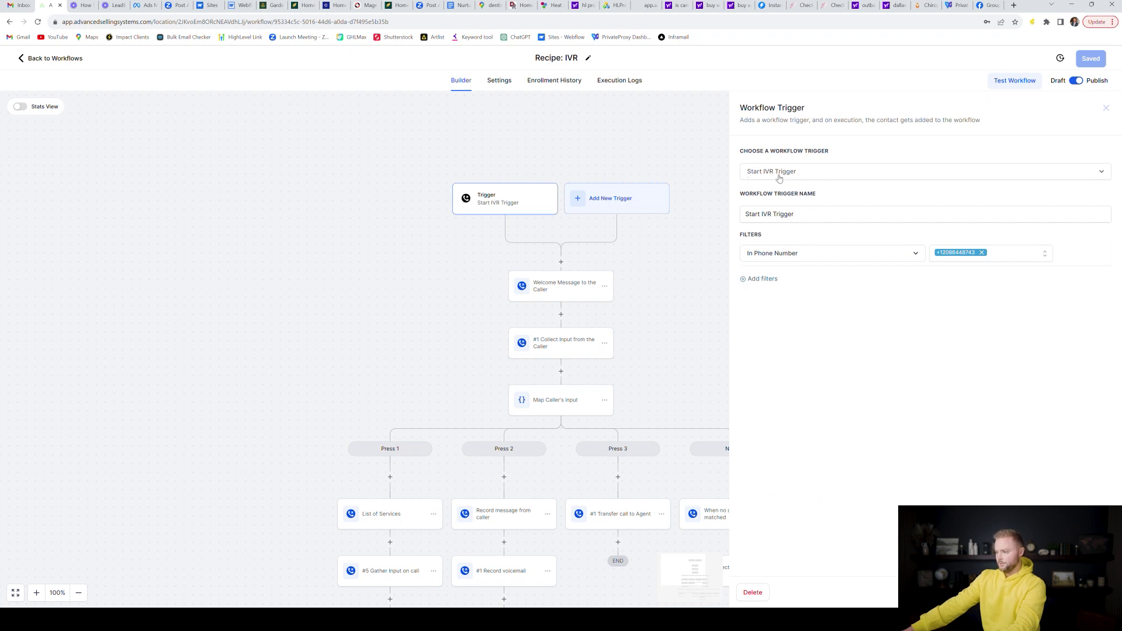
pyautogui.press('Escape')
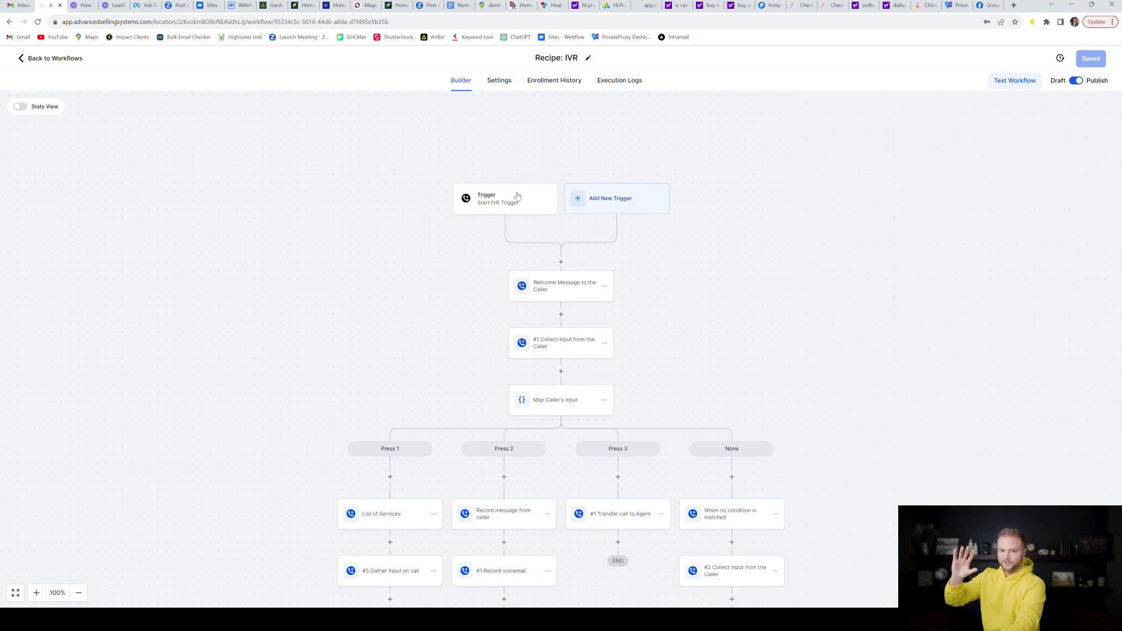
pyautogui.click(602, 191)
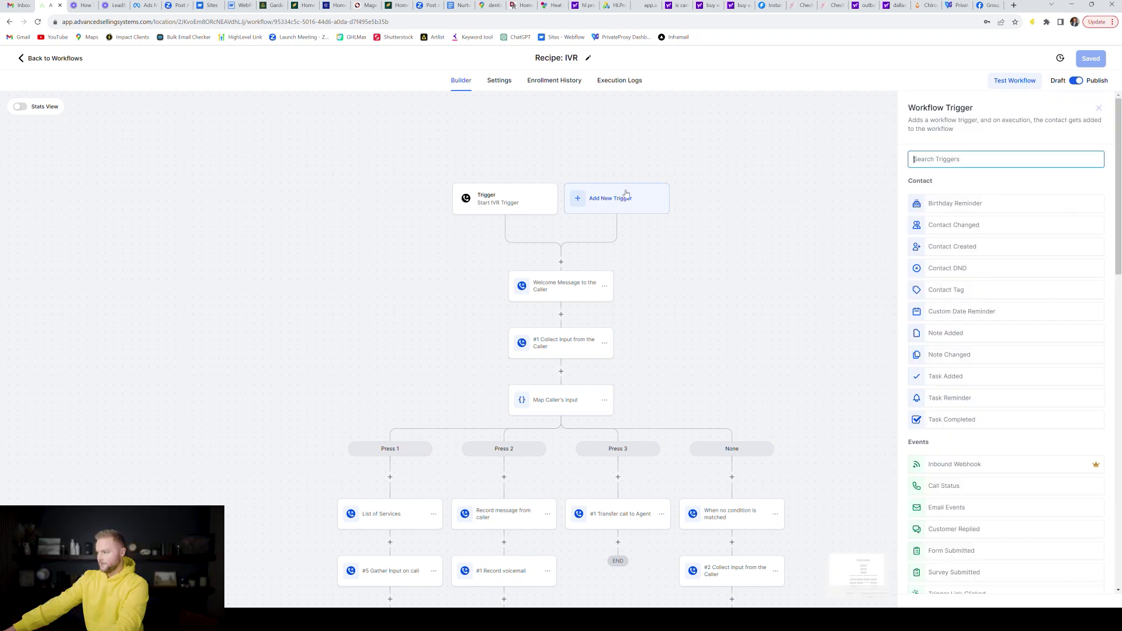
pyautogui.moveTo(1117, 129); pyautogui.dragTo(1117, 447)
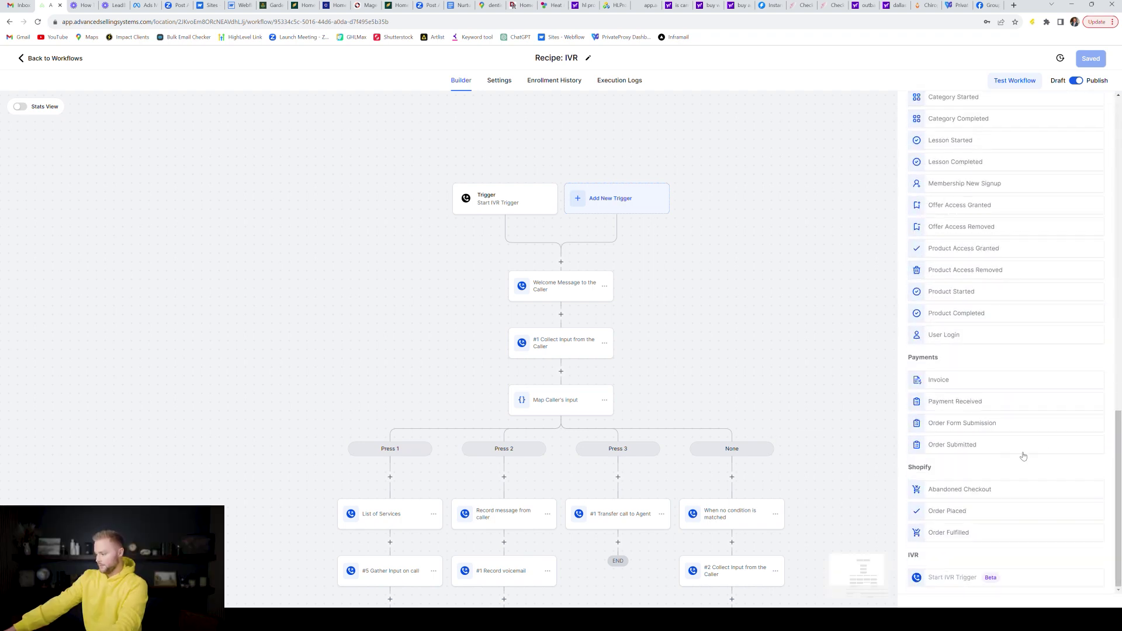
pyautogui.moveTo(964, 578)
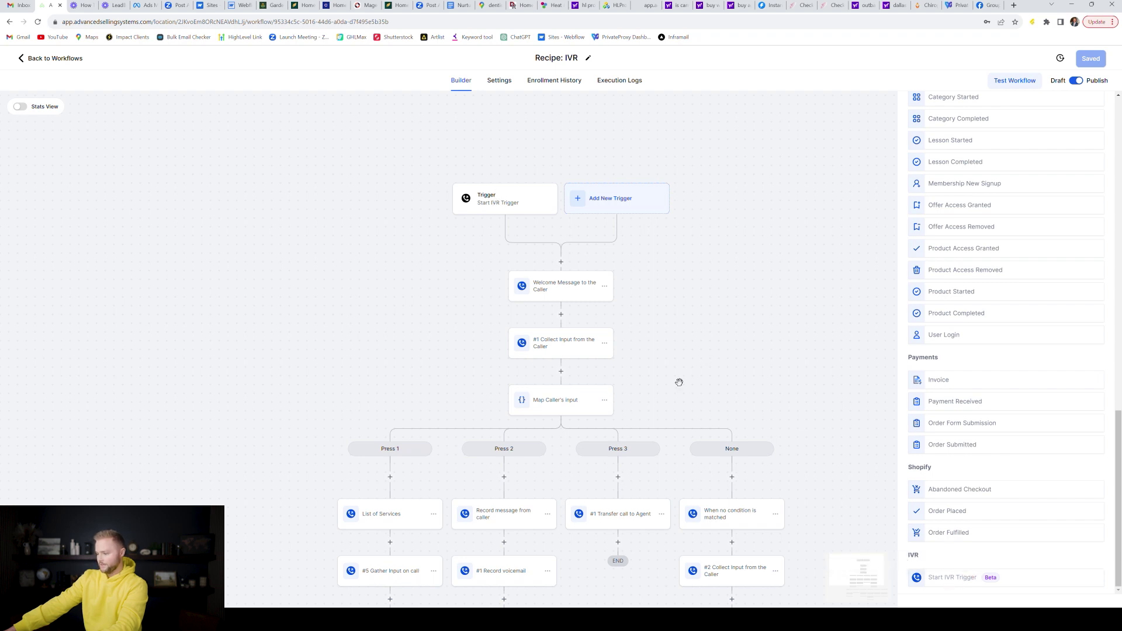
pyautogui.click(773, 301)
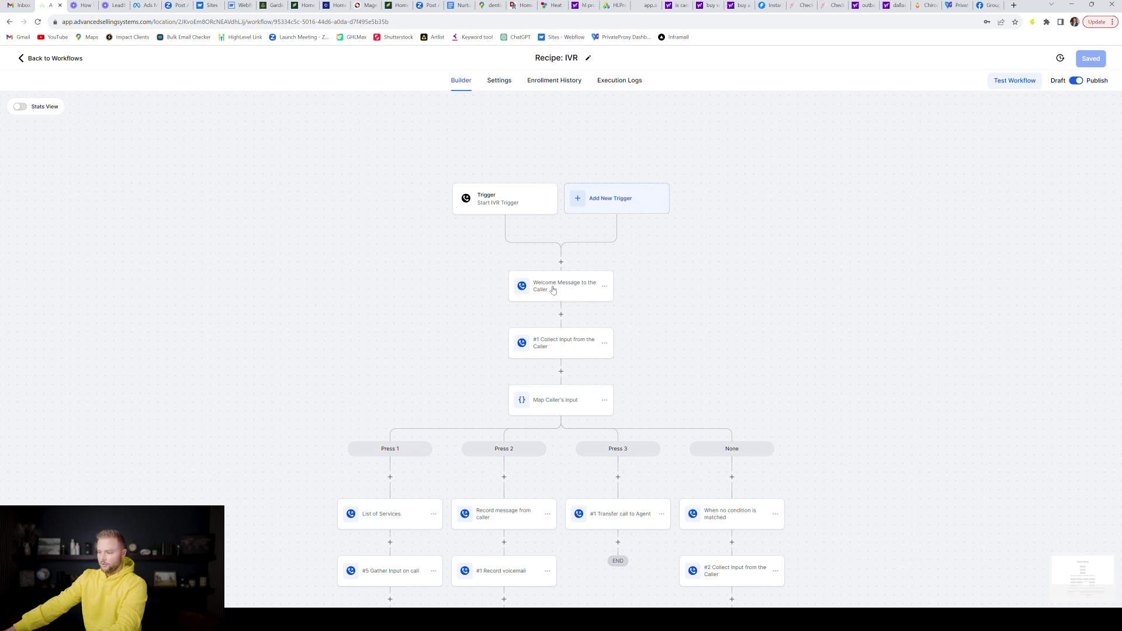
# - Open the Welcome Message to the Caller action and choose Woman as its message voice
pyautogui.click(575, 291)
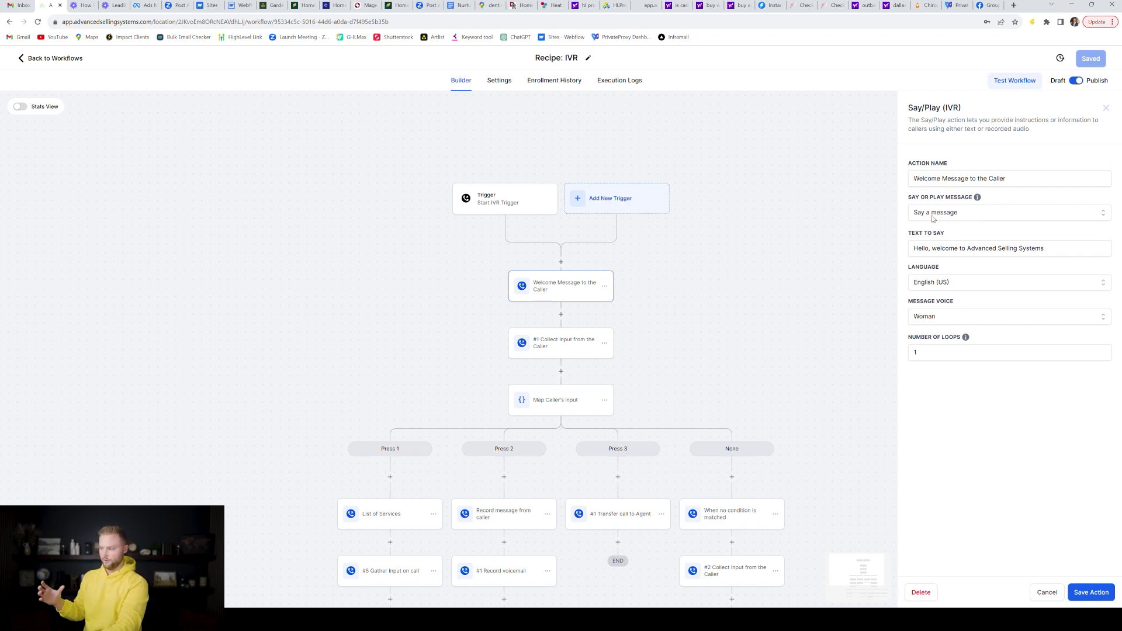
pyautogui.click(966, 316)
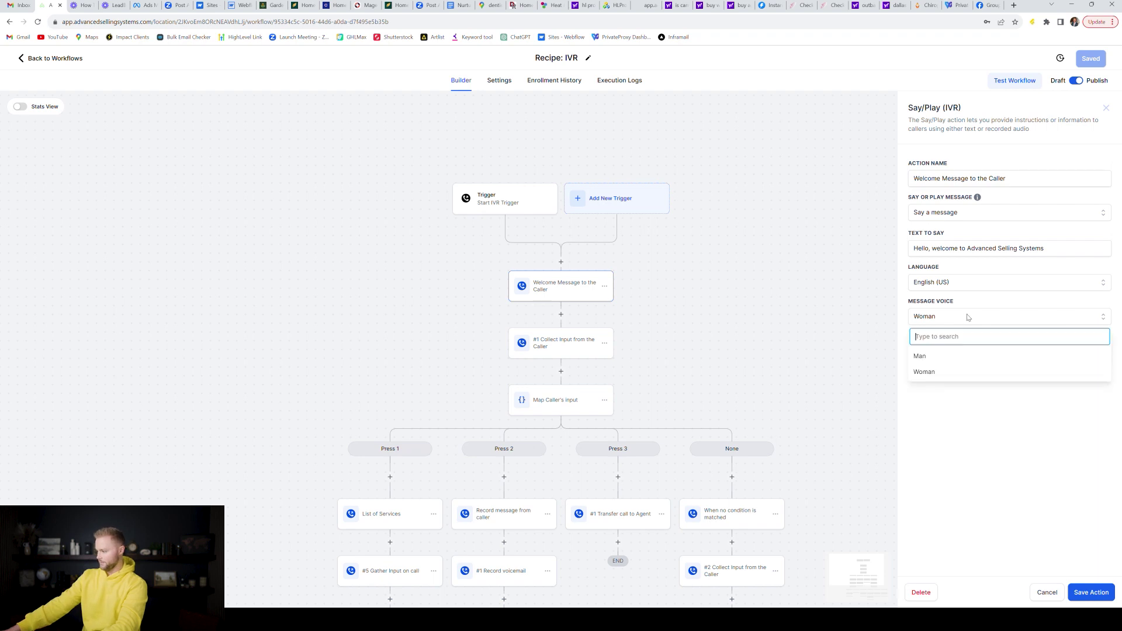
pyautogui.click(927, 372)
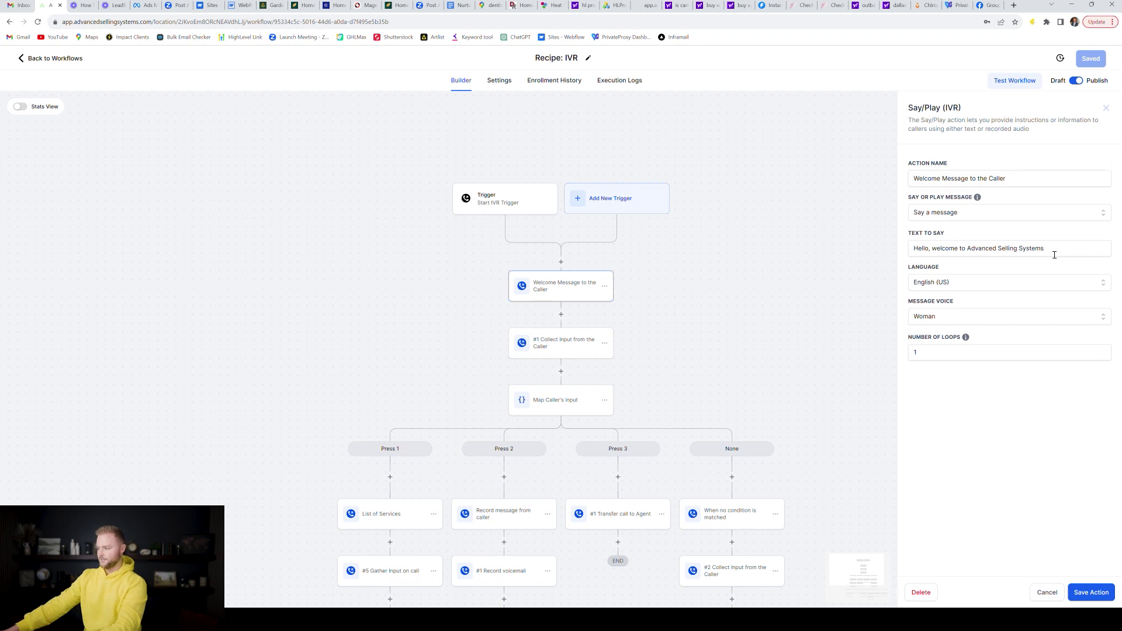
# - Try the Play a message option with its file upload for the welcome action, and set it back to Say a message
pyautogui.click(974, 214)
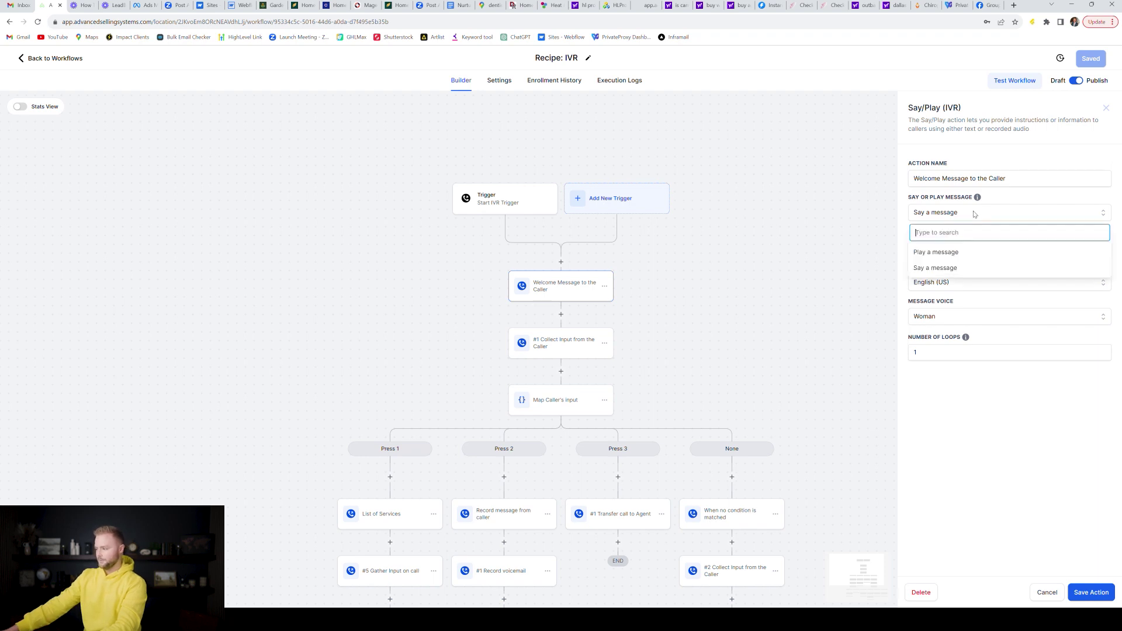
pyautogui.click(950, 255)
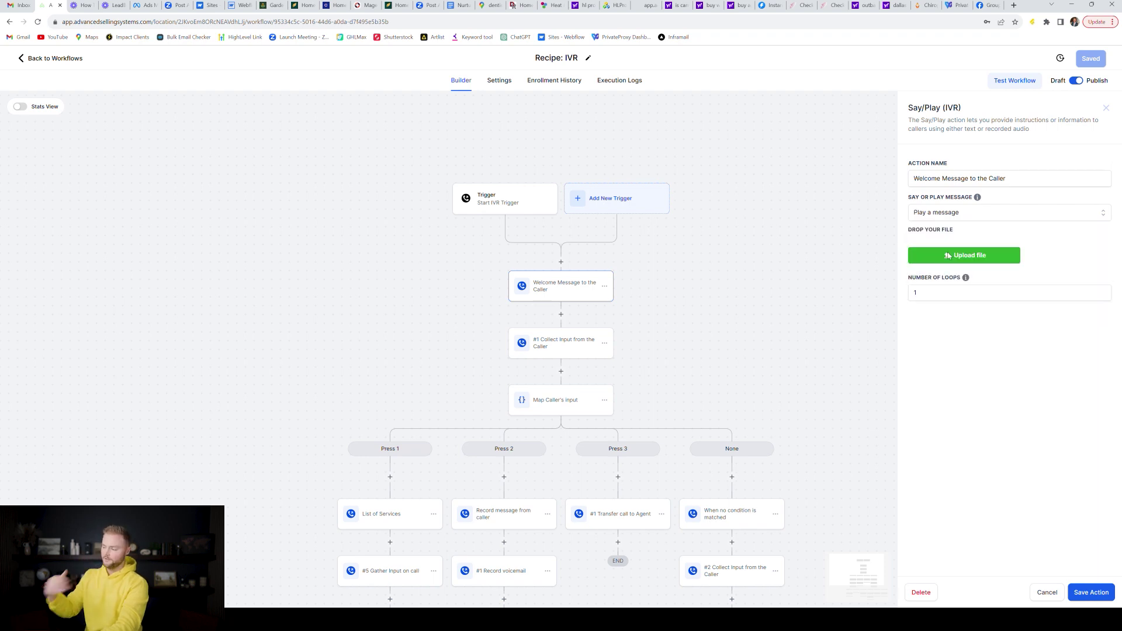
pyautogui.click(948, 253)
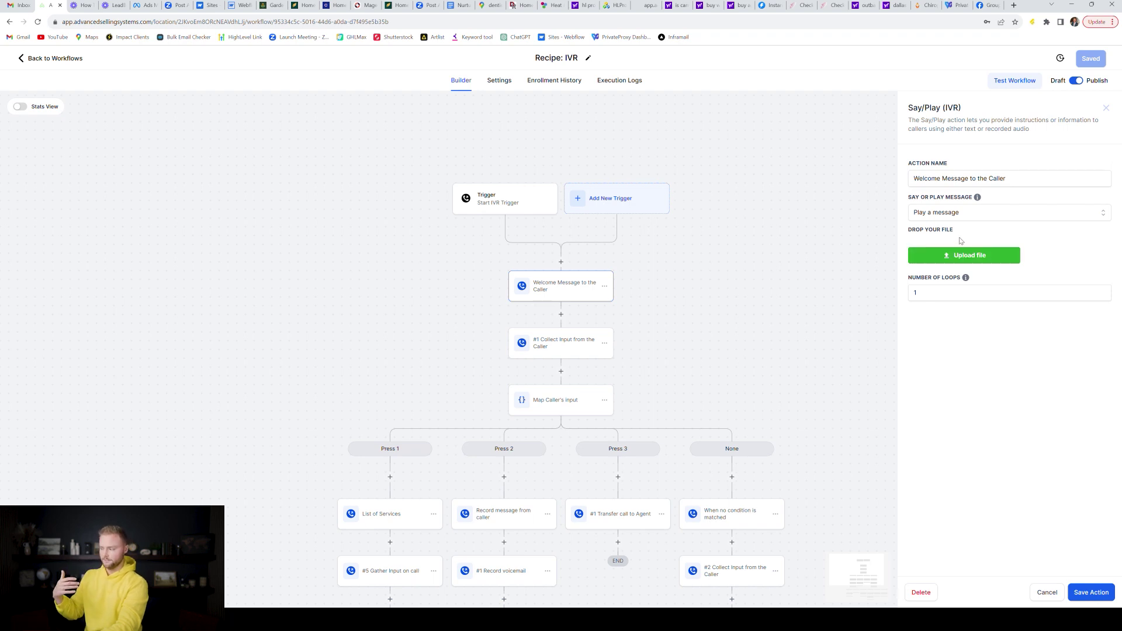
pyautogui.click(976, 213)
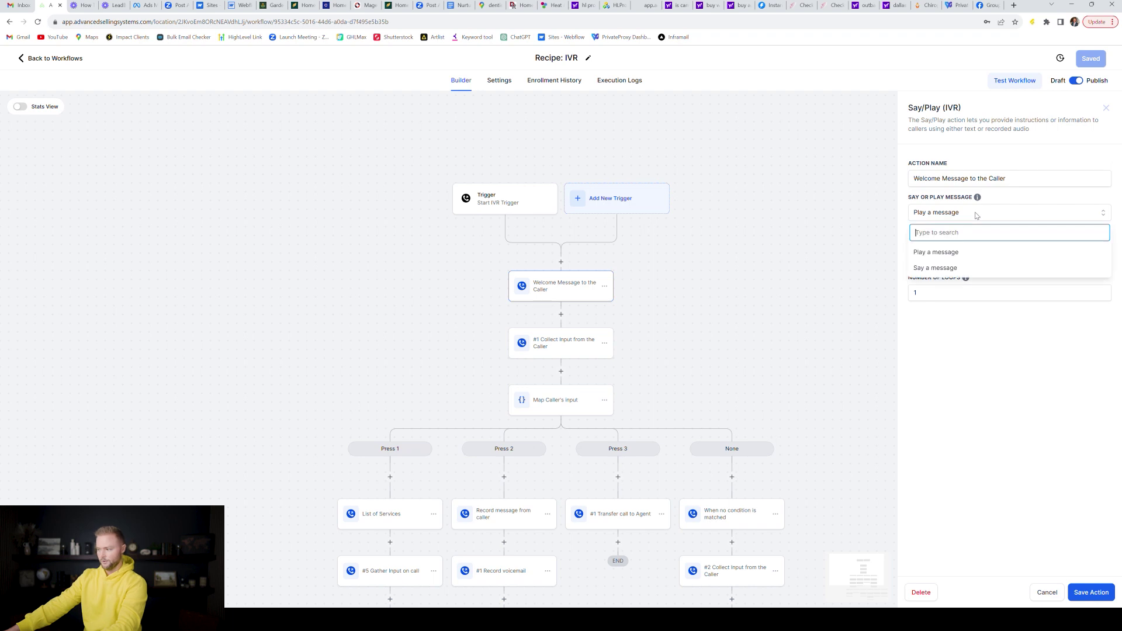
pyautogui.click(948, 269)
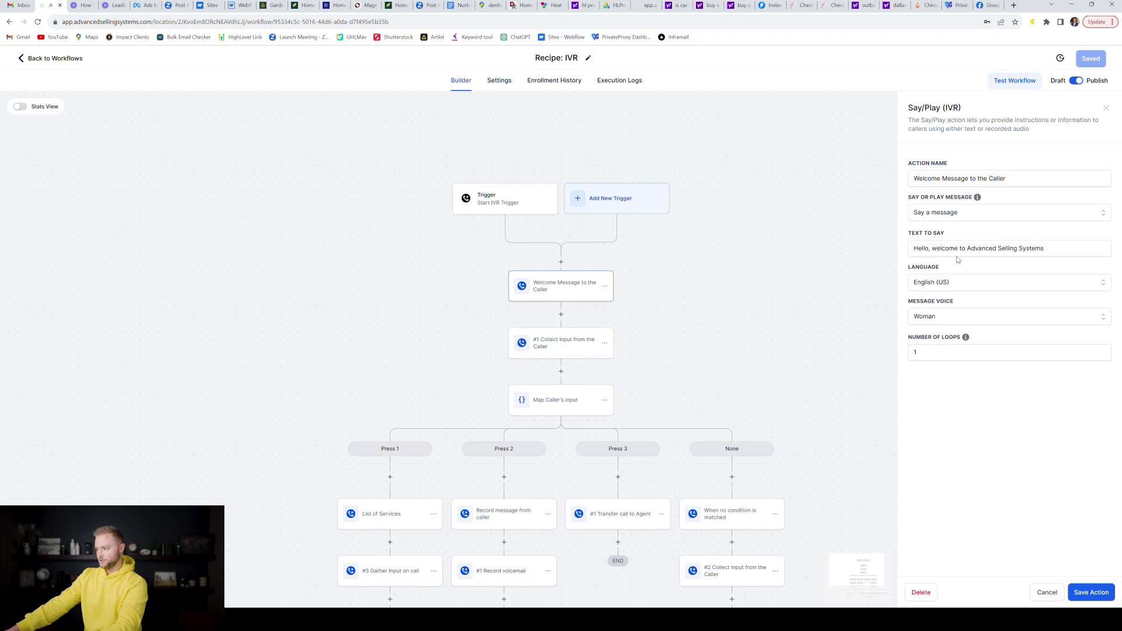
# - Examine the welcome action's text to say and its number of loops
pyautogui.click(918, 252)
pyautogui.moveTo(918, 252); pyautogui.dragTo(1047, 248)
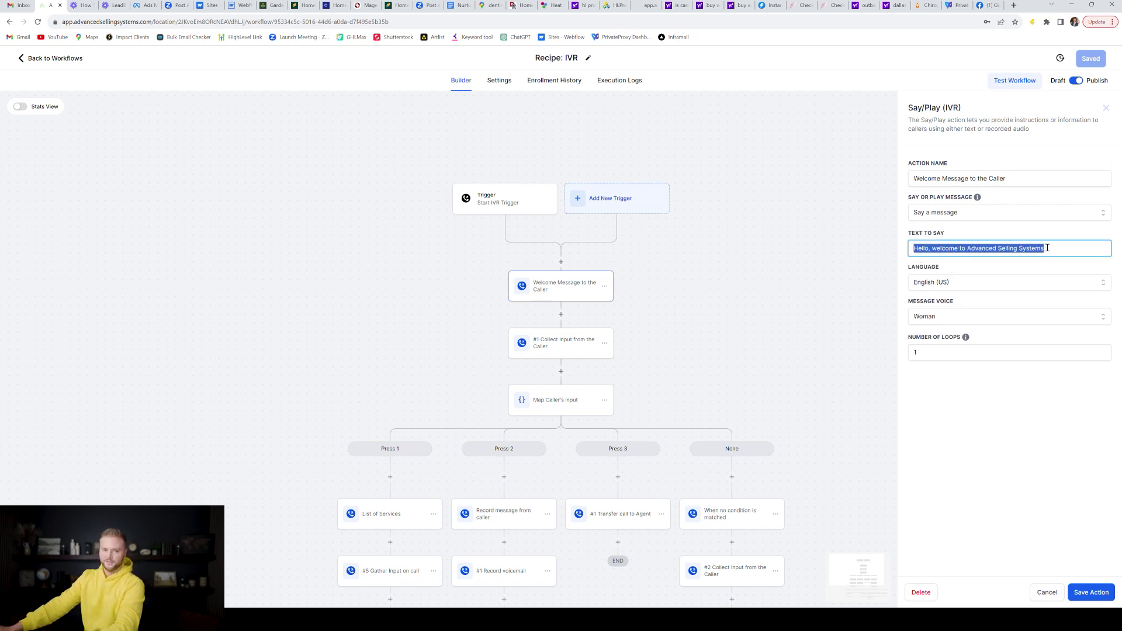
pyautogui.click(1001, 233)
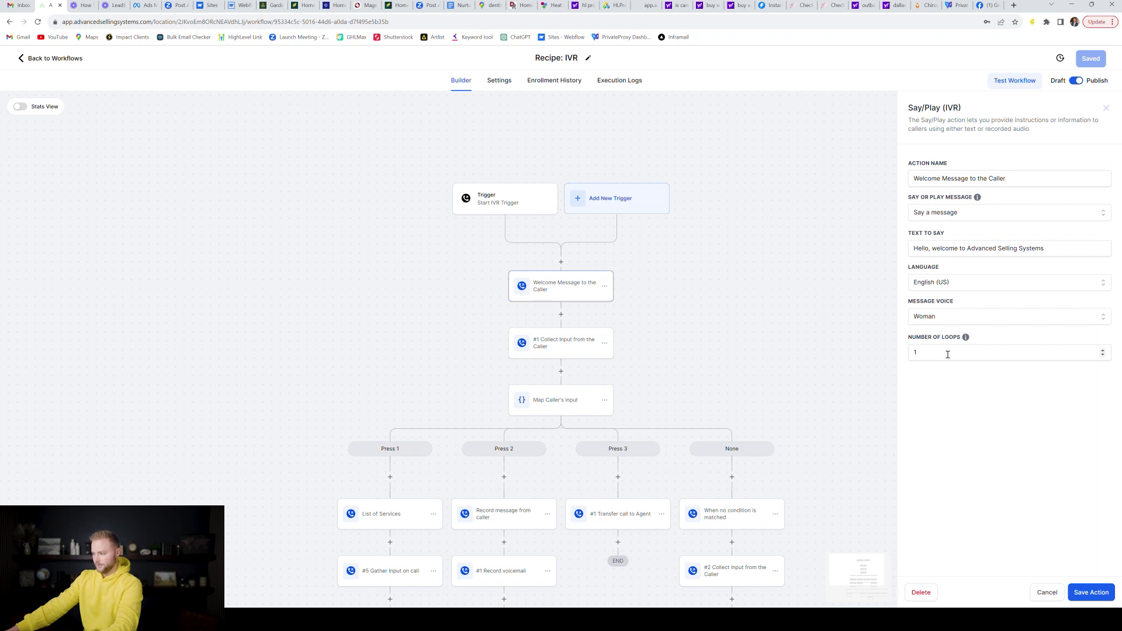
# - Examine the #1 Collect Input from the Caller action's text to say and its settings for when to stop gathering
pyautogui.click(1046, 594)
pyautogui.click(576, 347)
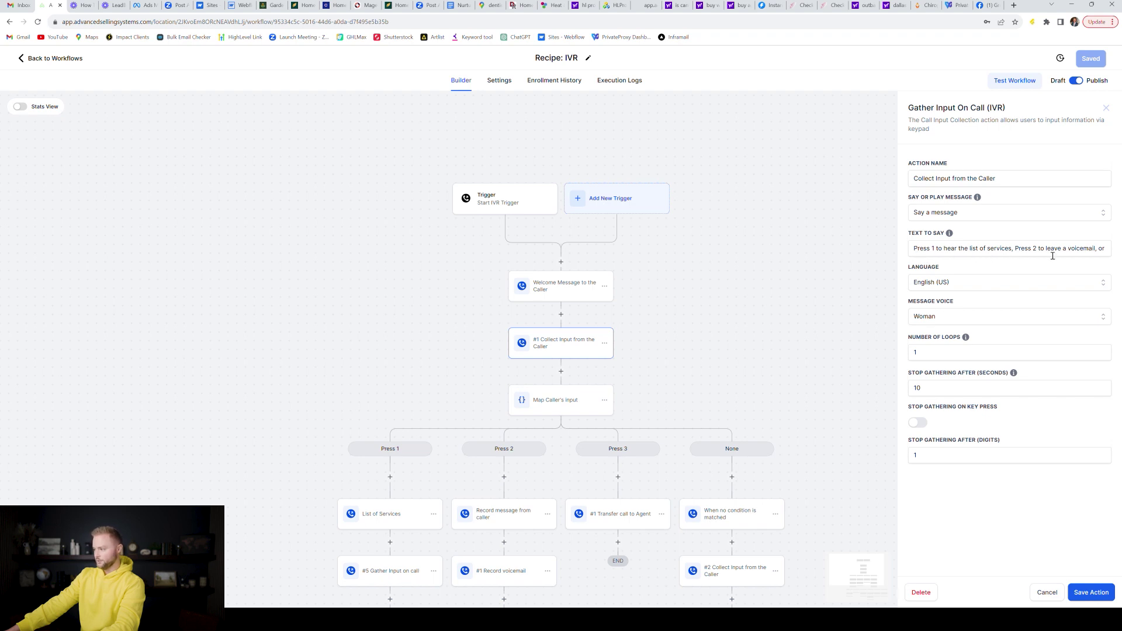
pyautogui.moveTo(914, 249); pyautogui.dragTo(1121, 248)
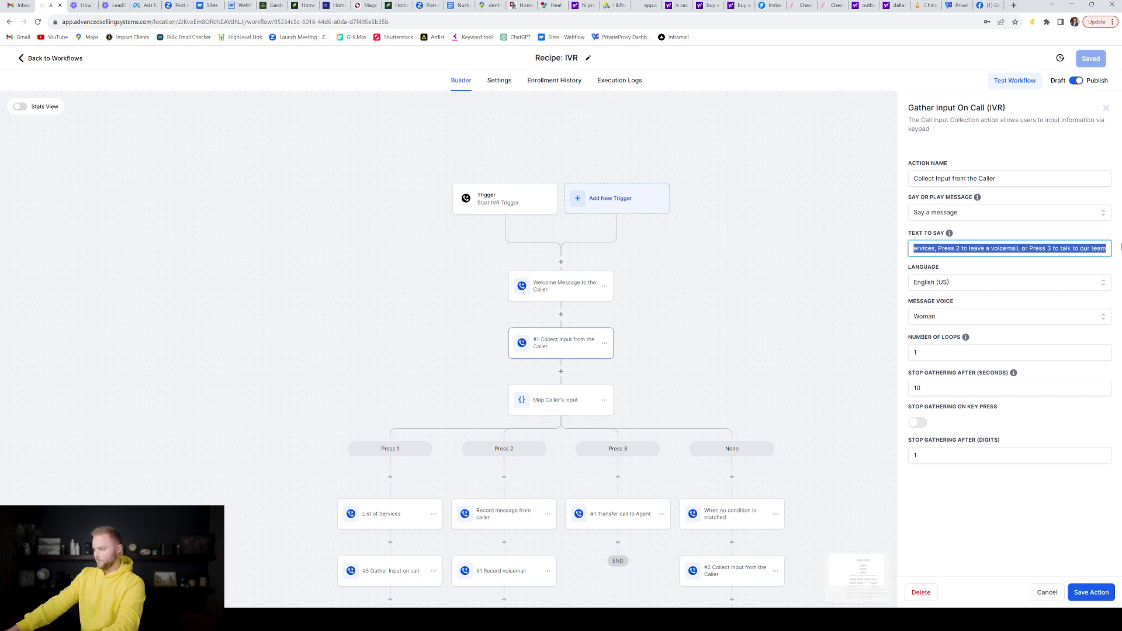
pyautogui.click(1079, 237)
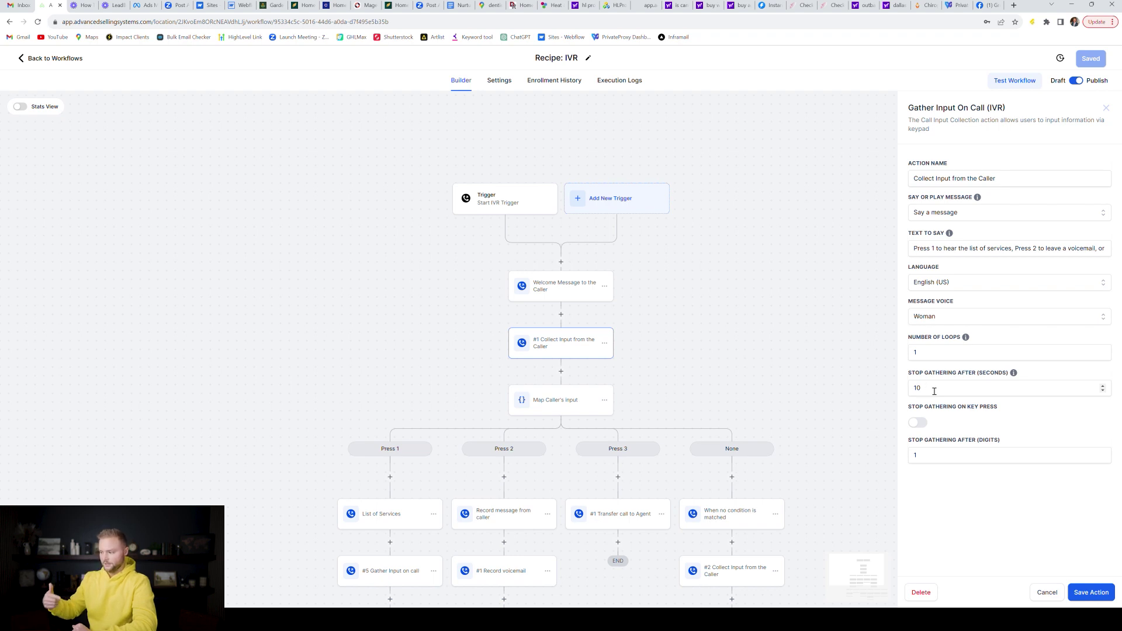
pyautogui.scroll(-1, 933, 391)
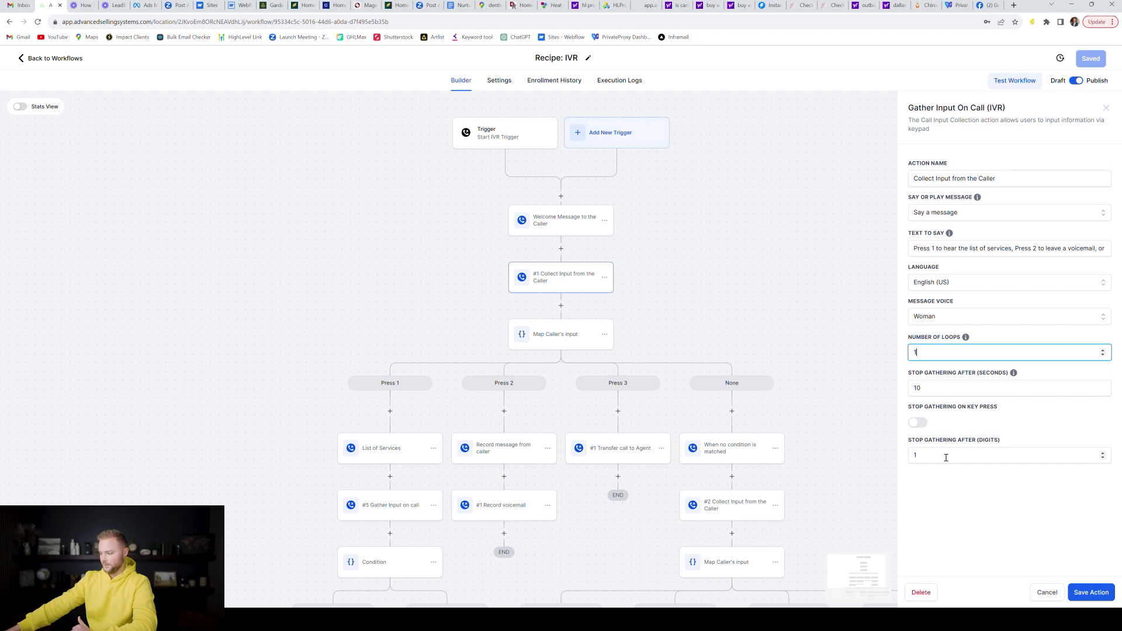
pyautogui.click(1053, 595)
# - Check the first Map Caller's input condition and search for an "if" action to insert directly before it
pyautogui.scroll(-1, 668, 323)
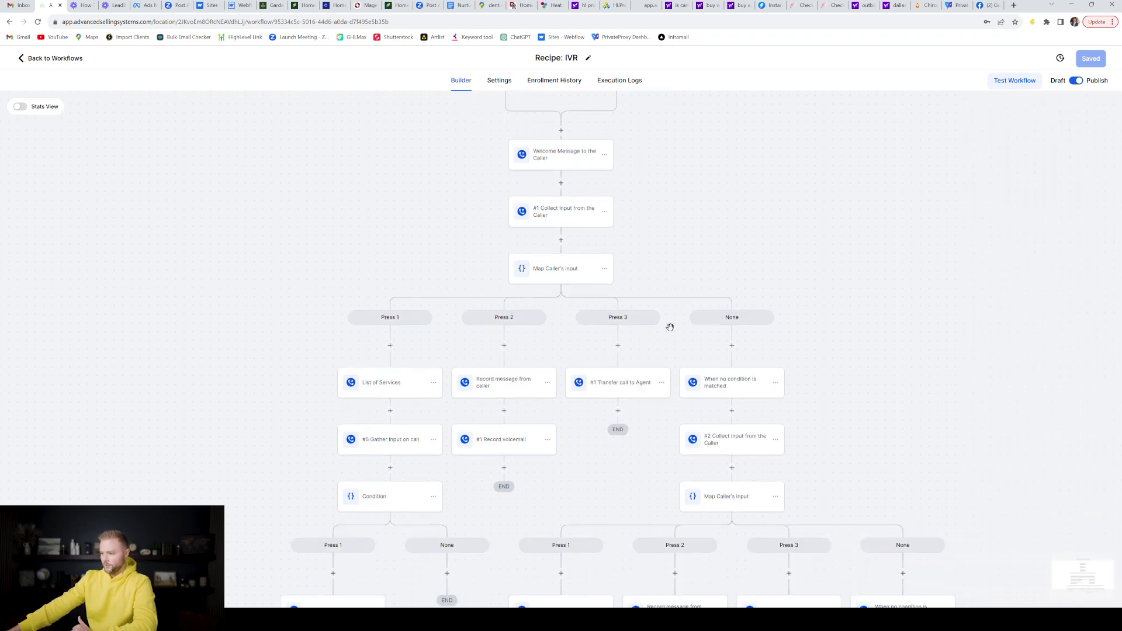
pyautogui.click(556, 271)
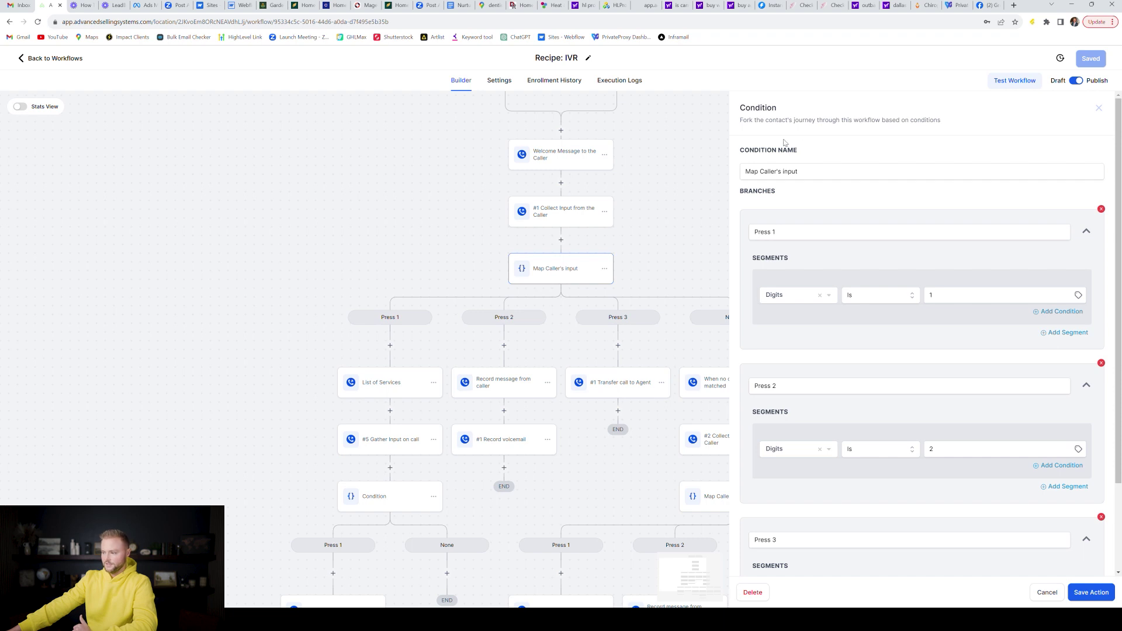
pyautogui.click(1098, 109)
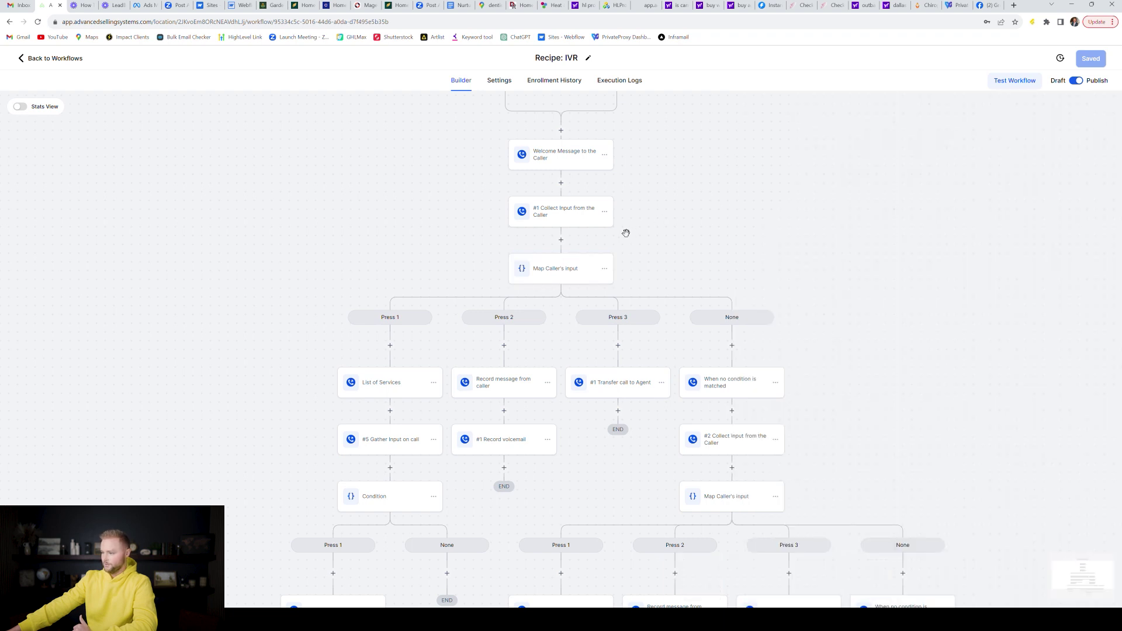
pyautogui.click(561, 241)
pyautogui.write('if')
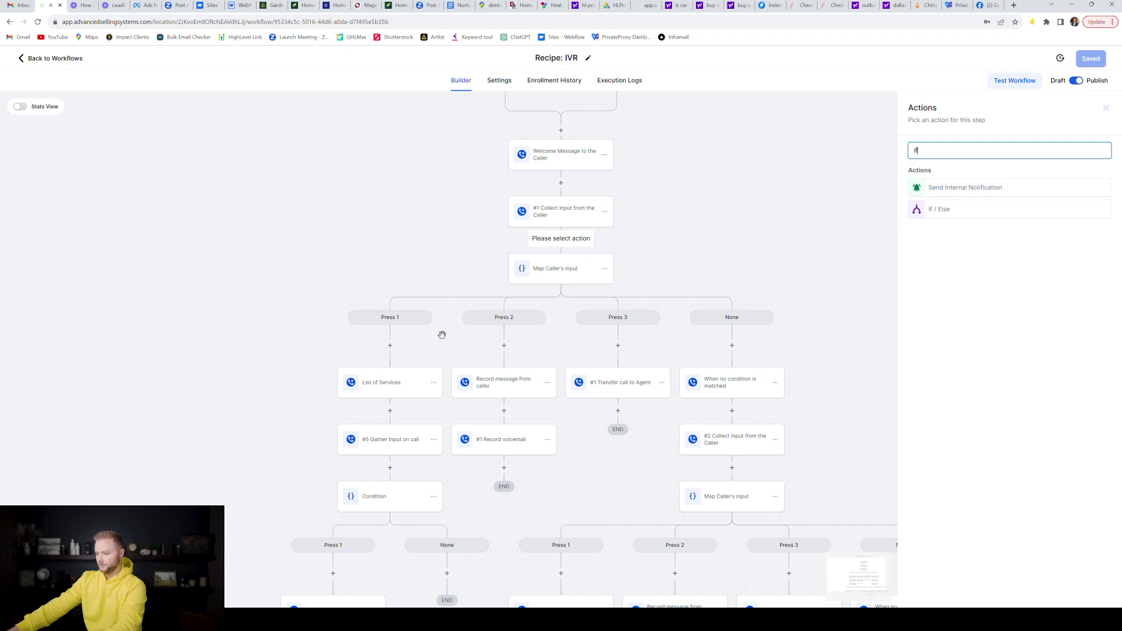
pyautogui.click(1105, 107)
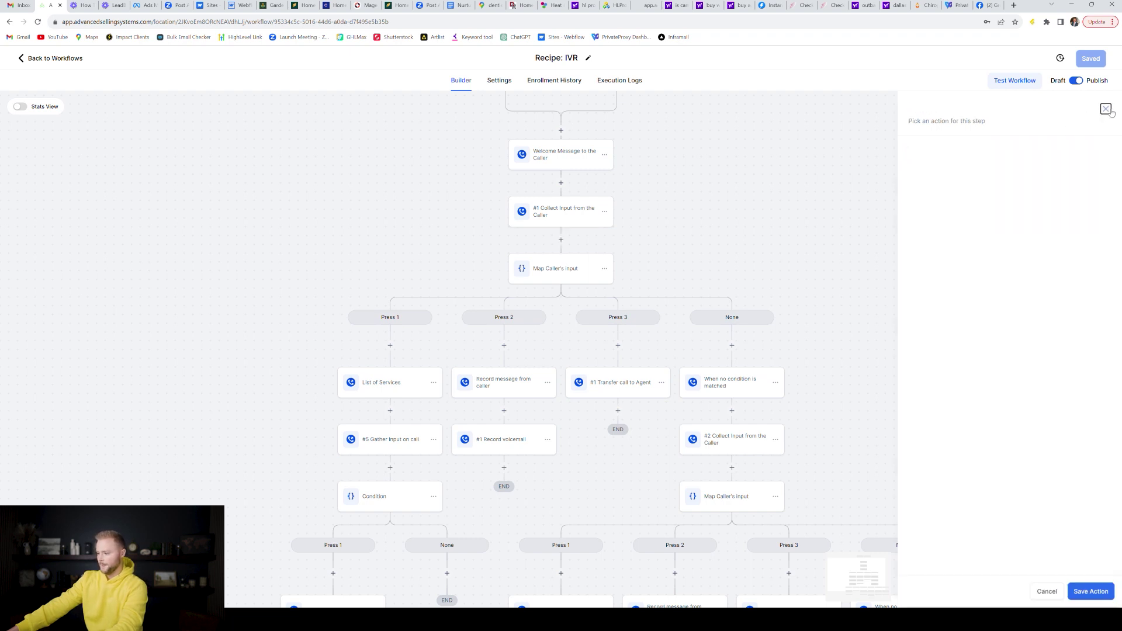
# - Review the first Map Caller's input branches, picking Digits from #1 Collect Input from the Caller for the Press 1 segment
pyautogui.click(532, 279)
pyautogui.scroll(-1, 935, 193)
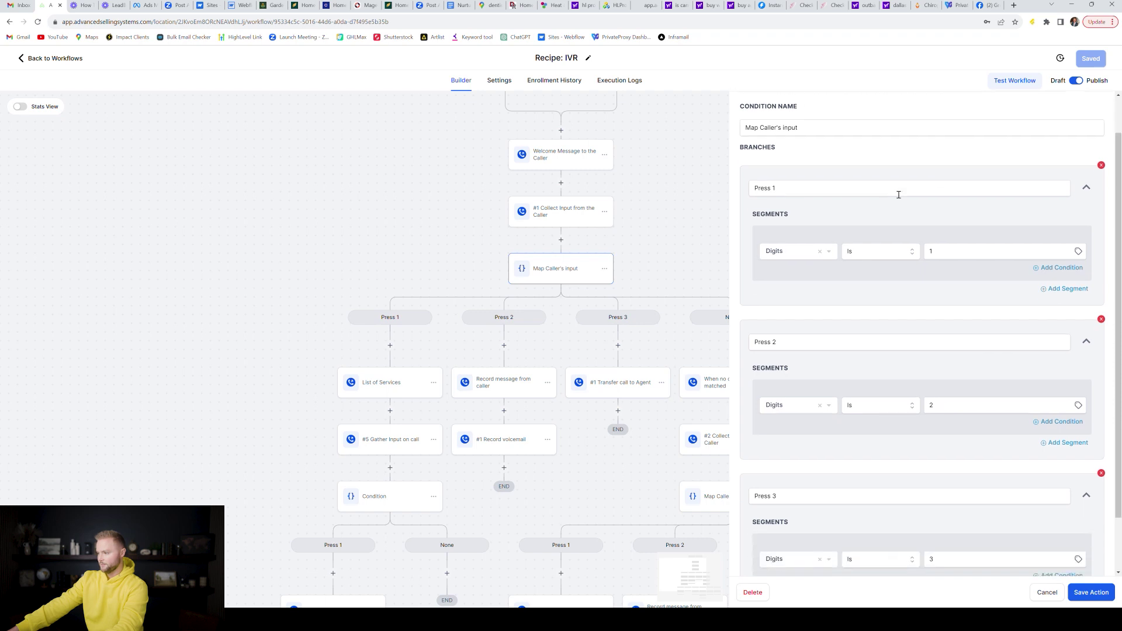
pyautogui.scroll(-1, 806, 231)
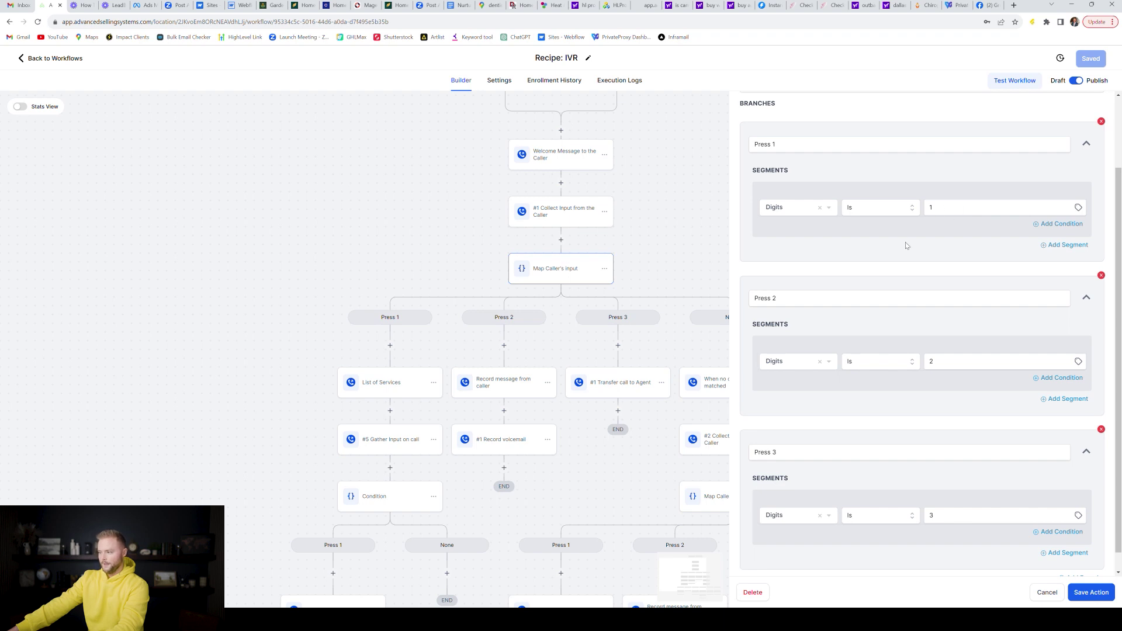
pyautogui.click(795, 211)
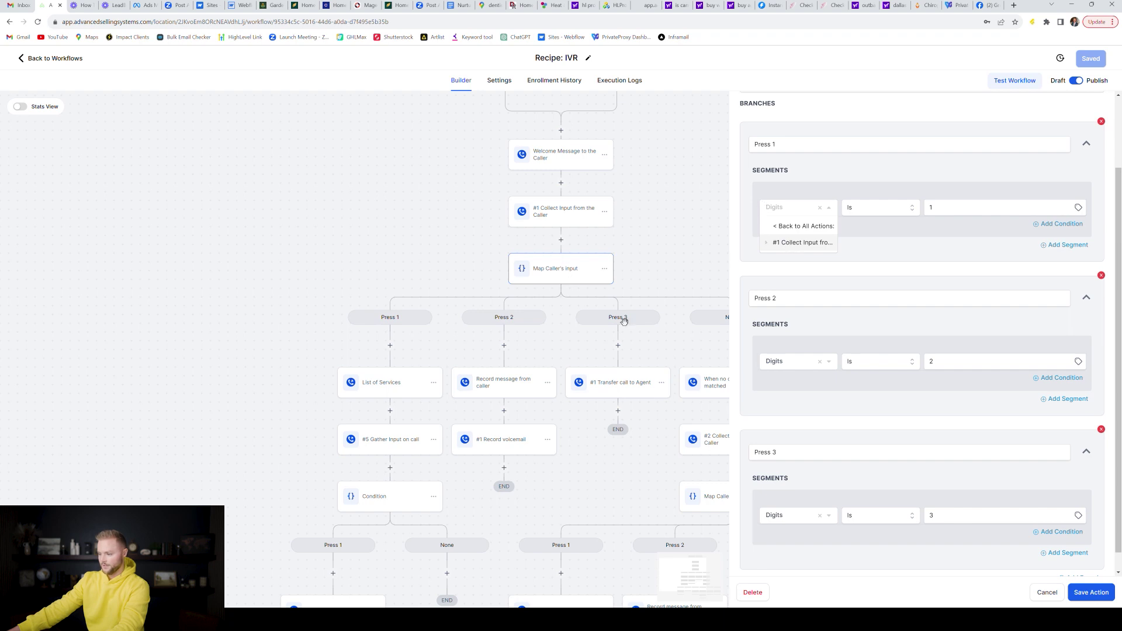
pyautogui.click(783, 241)
pyautogui.click(782, 259)
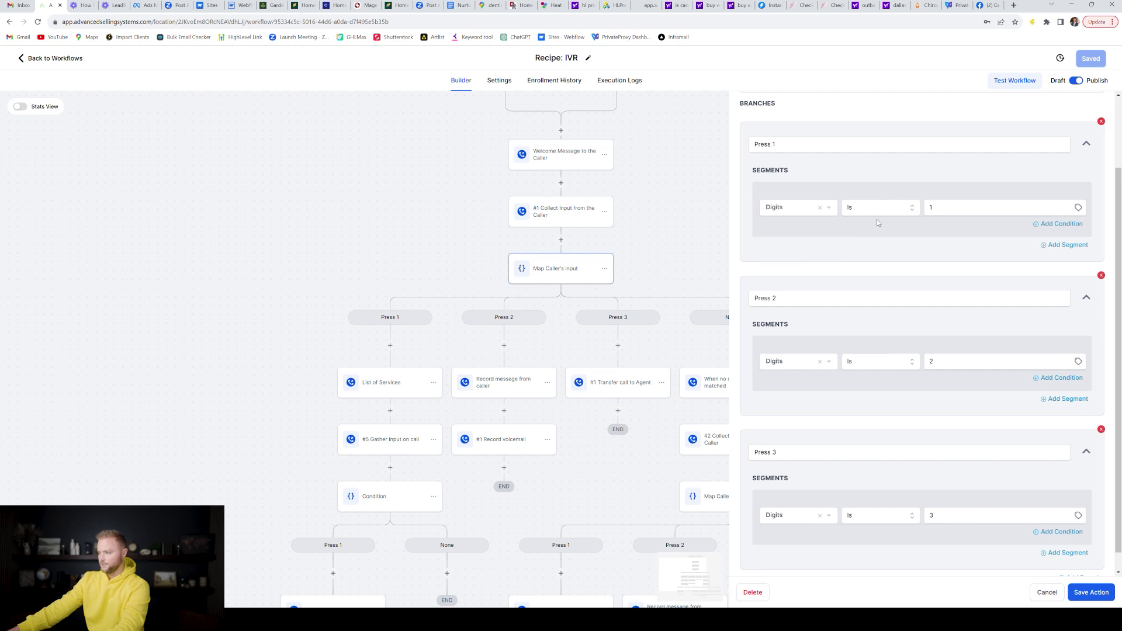
pyautogui.scroll(-1, 934, 293)
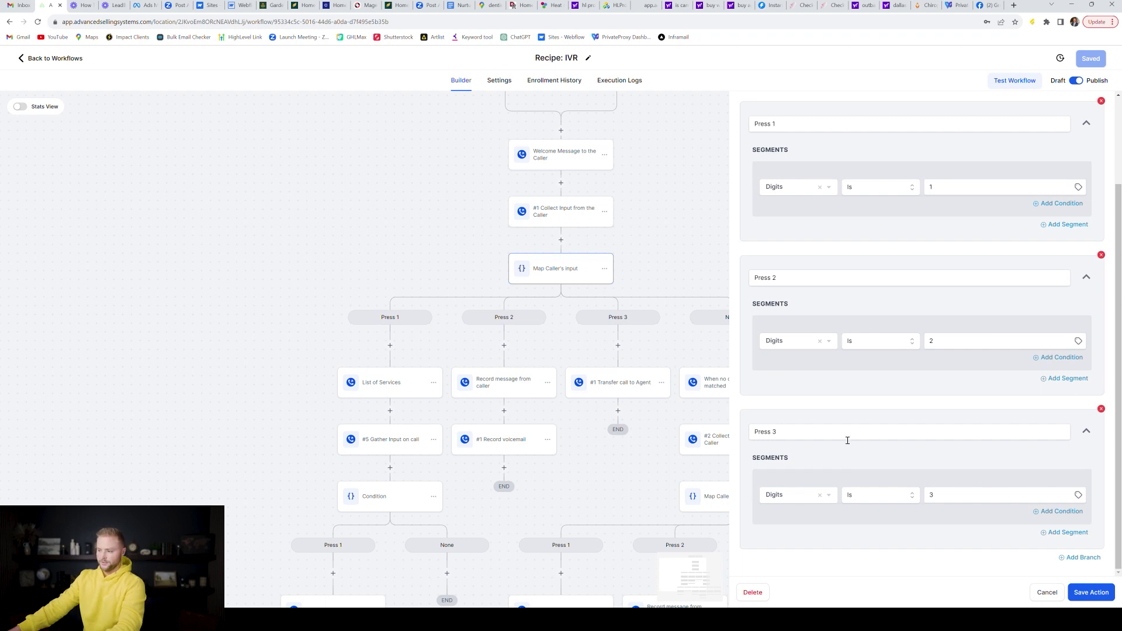
pyautogui.click(1047, 592)
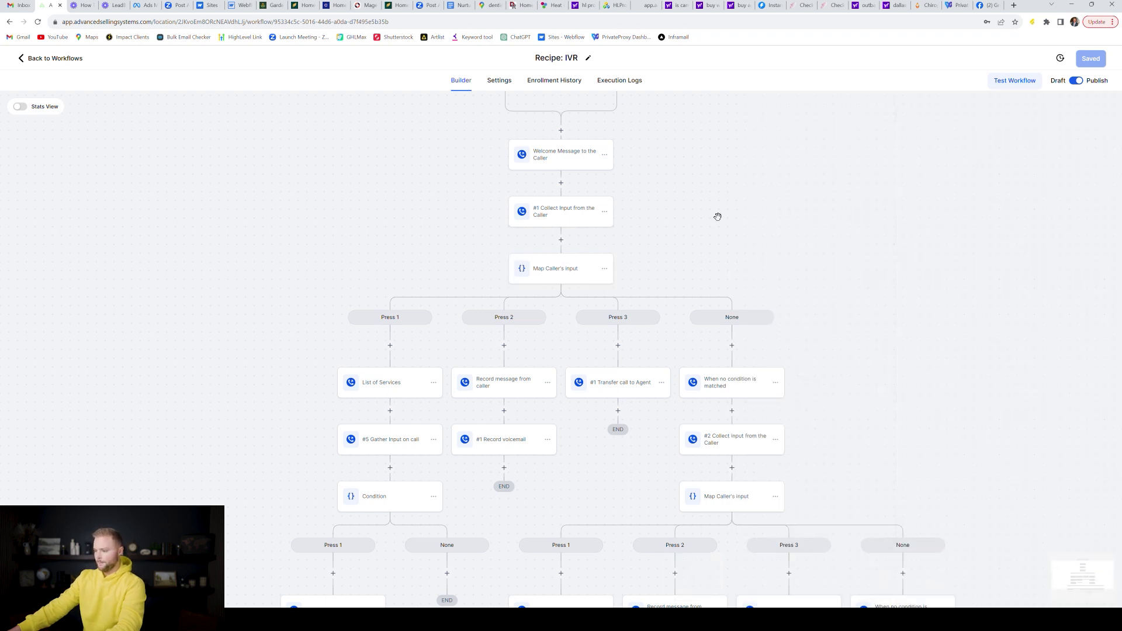
# - Recheck the first Map Caller's input condition against the branches below it in the workflow
pyautogui.scroll(-2, 434, 194)
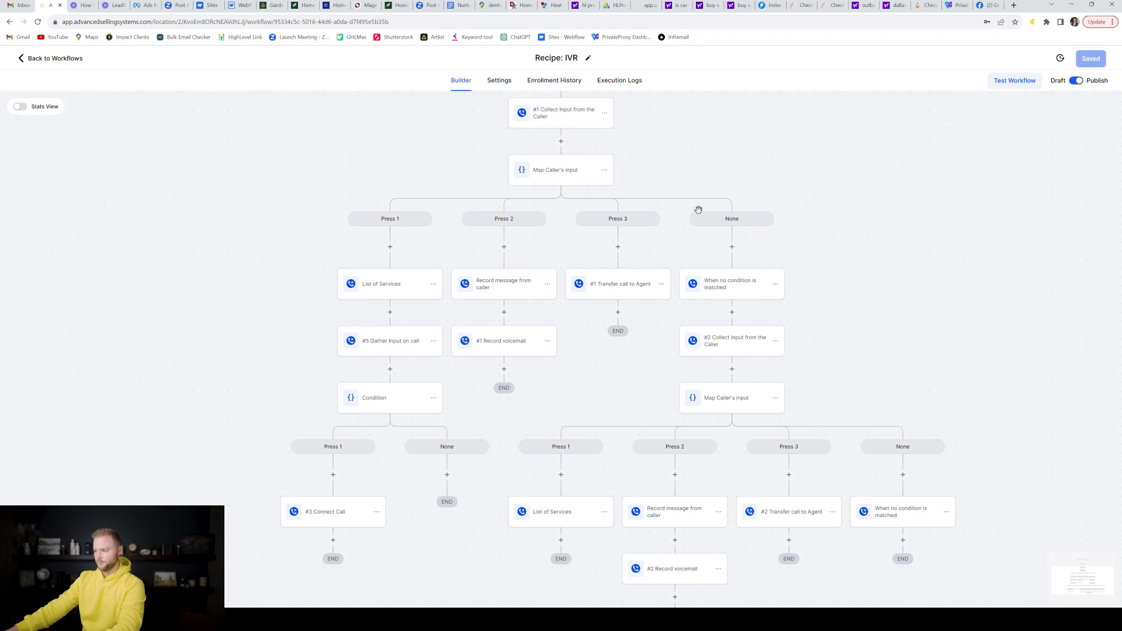
pyautogui.click(552, 171)
pyautogui.scroll(-2, 943, 283)
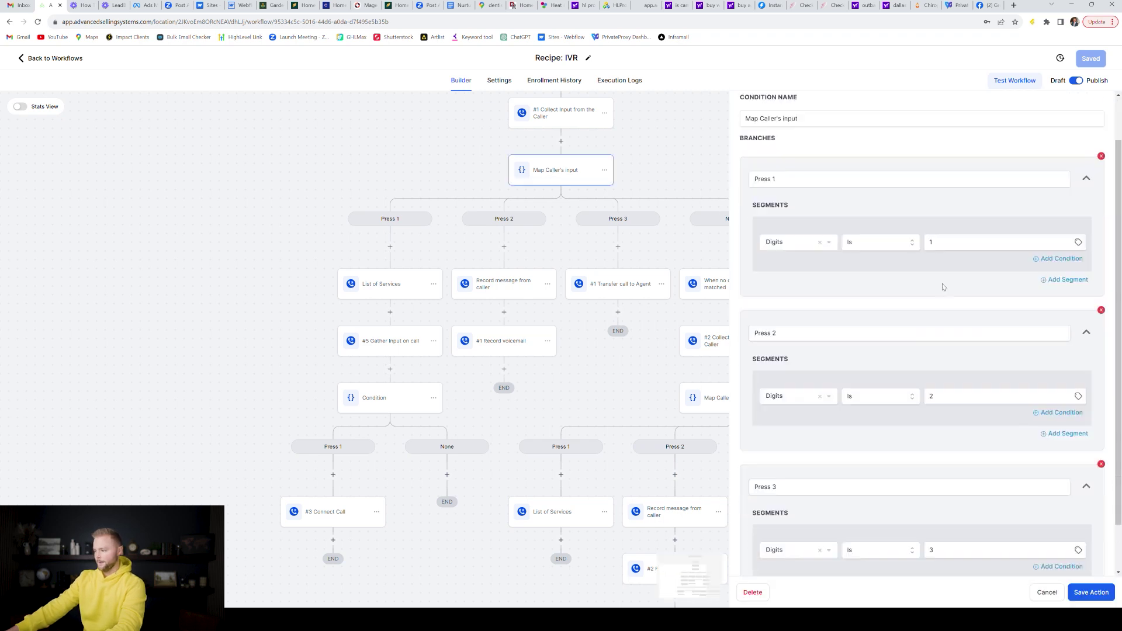
pyautogui.scroll(2, 944, 284)
pyautogui.click(1046, 592)
pyautogui.scroll(-2, 411, 156)
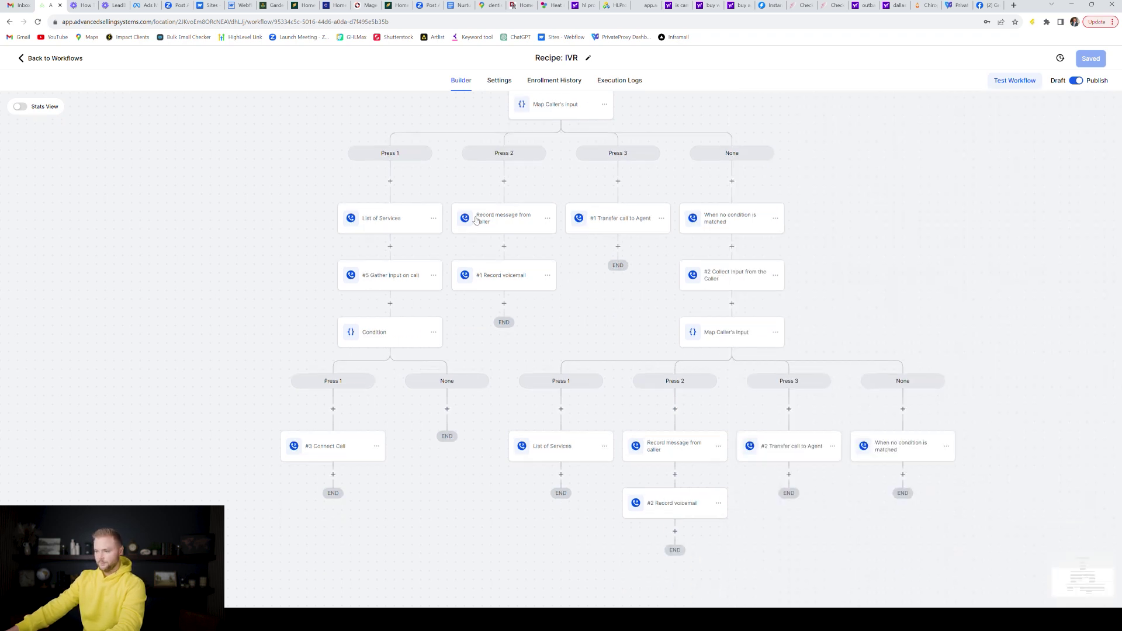
# - Read the full text to say in the first Press 1 branch's List of Services action
pyautogui.click(388, 222)
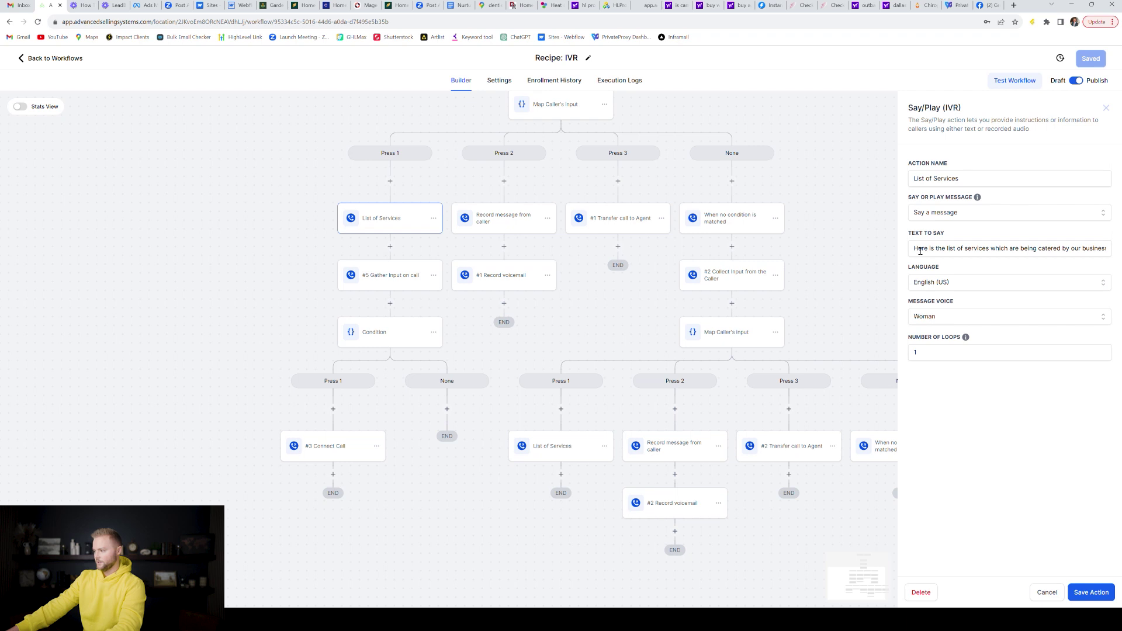
pyautogui.moveTo(915, 249); pyautogui.dragTo(1114, 253)
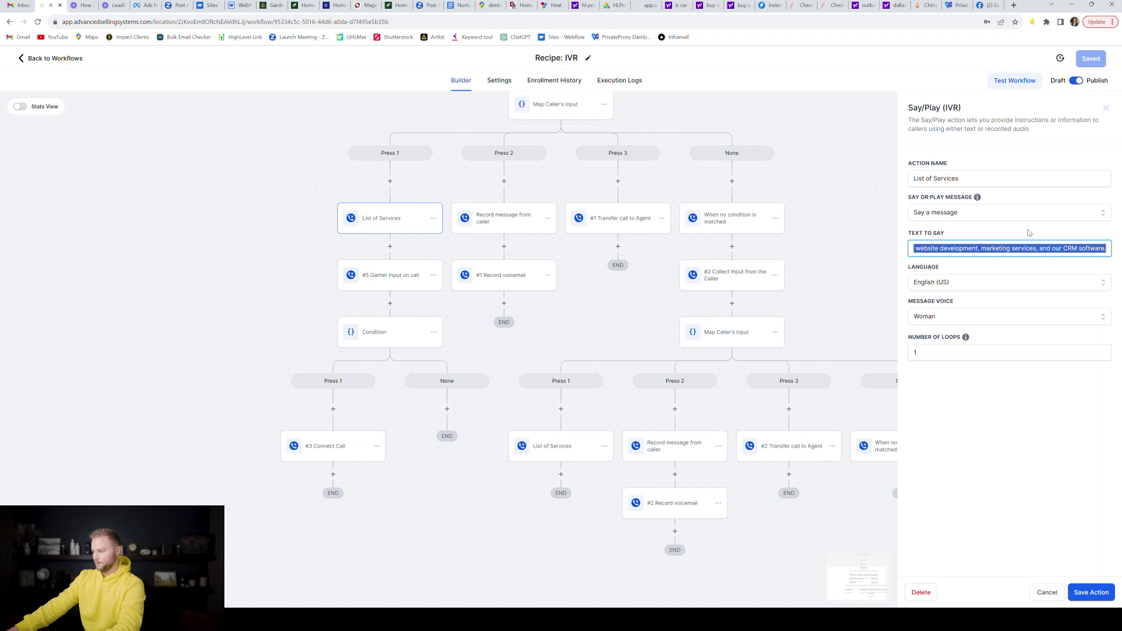
pyautogui.click(1011, 235)
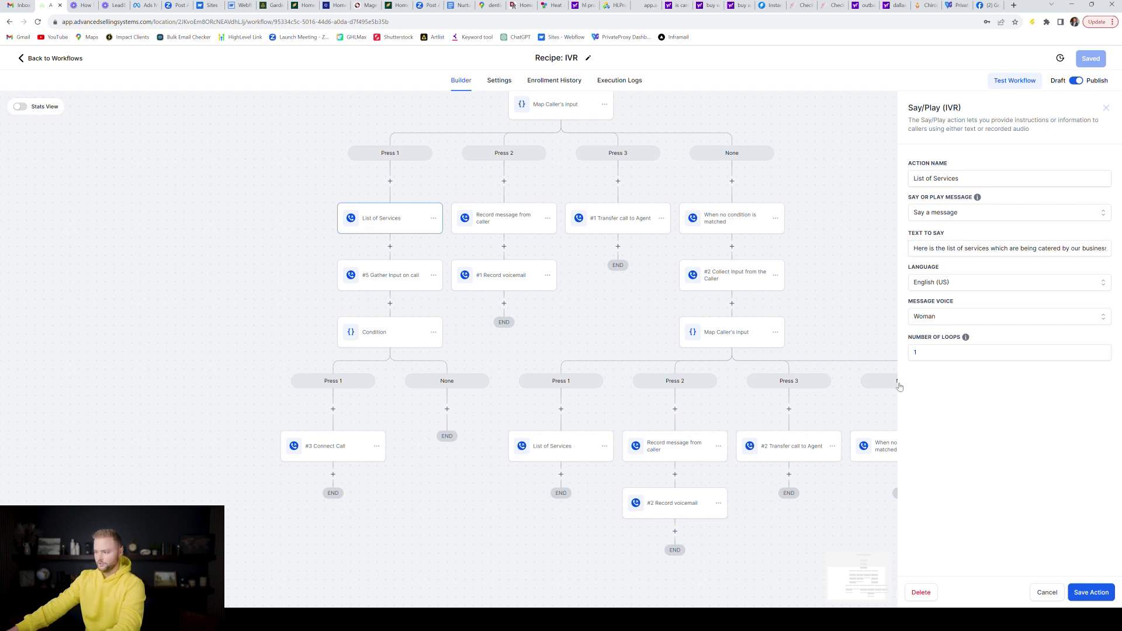
# - Examine the #5 Gather Input on call prompt, the Condition below it and the #3 Connect Call settings
pyautogui.click(394, 283)
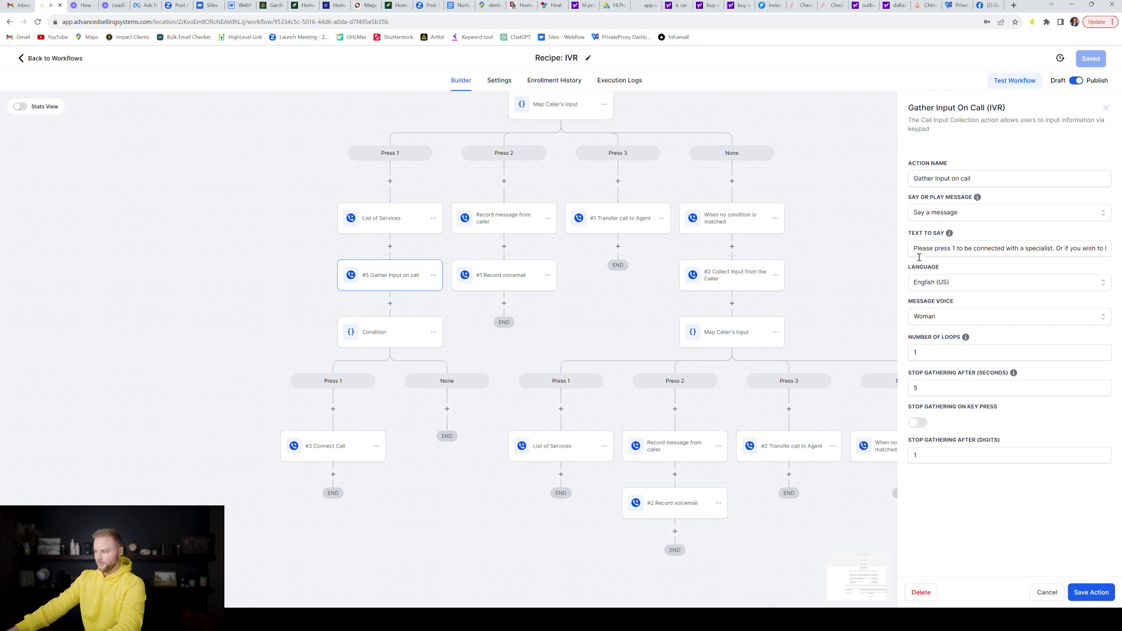
pyautogui.moveTo(919, 254); pyautogui.dragTo(1113, 258)
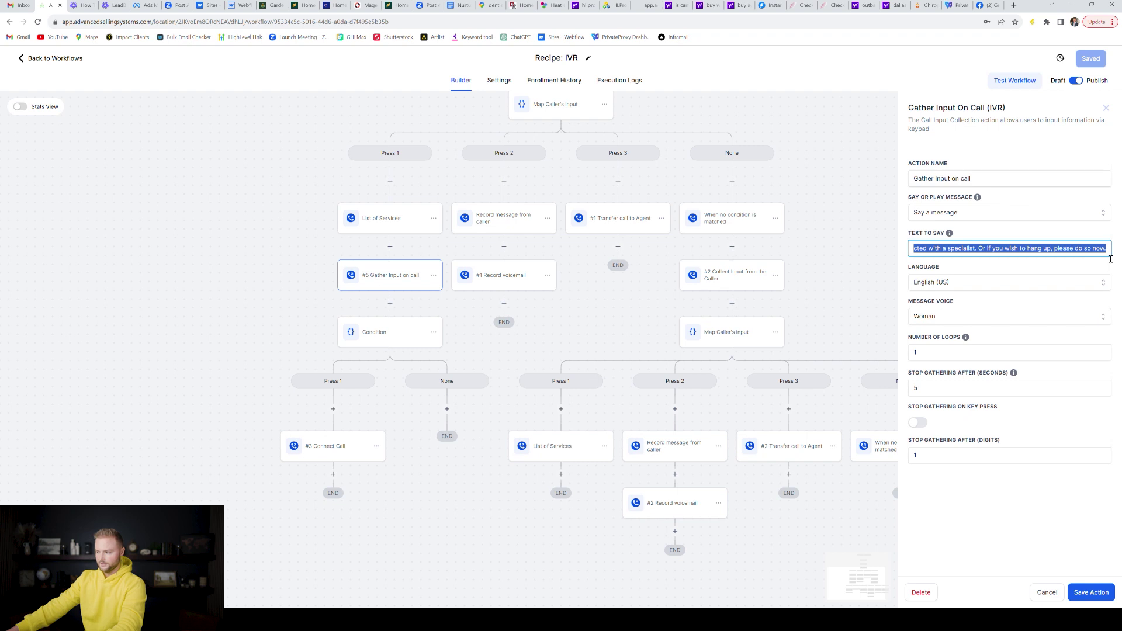
pyautogui.press('Home')
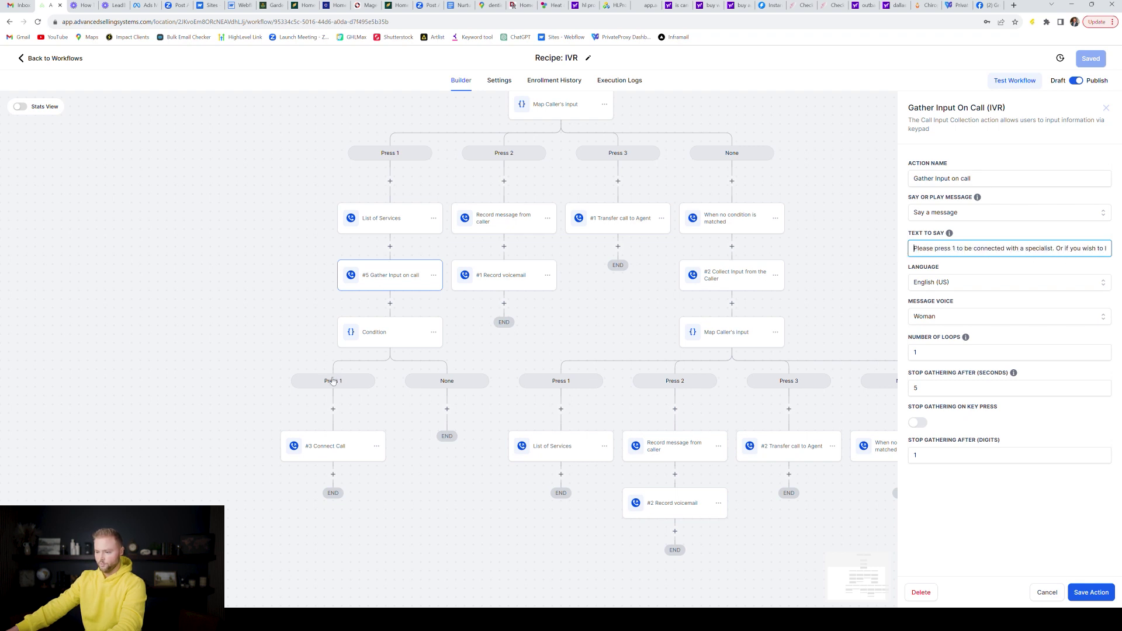
pyautogui.click(385, 338)
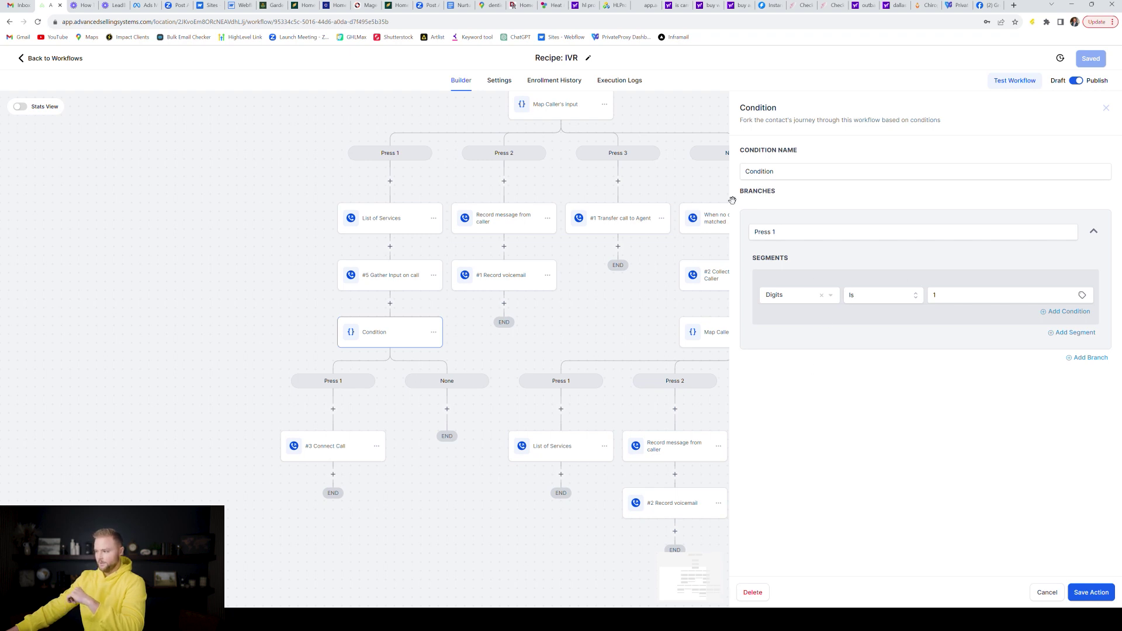
pyautogui.click(328, 459)
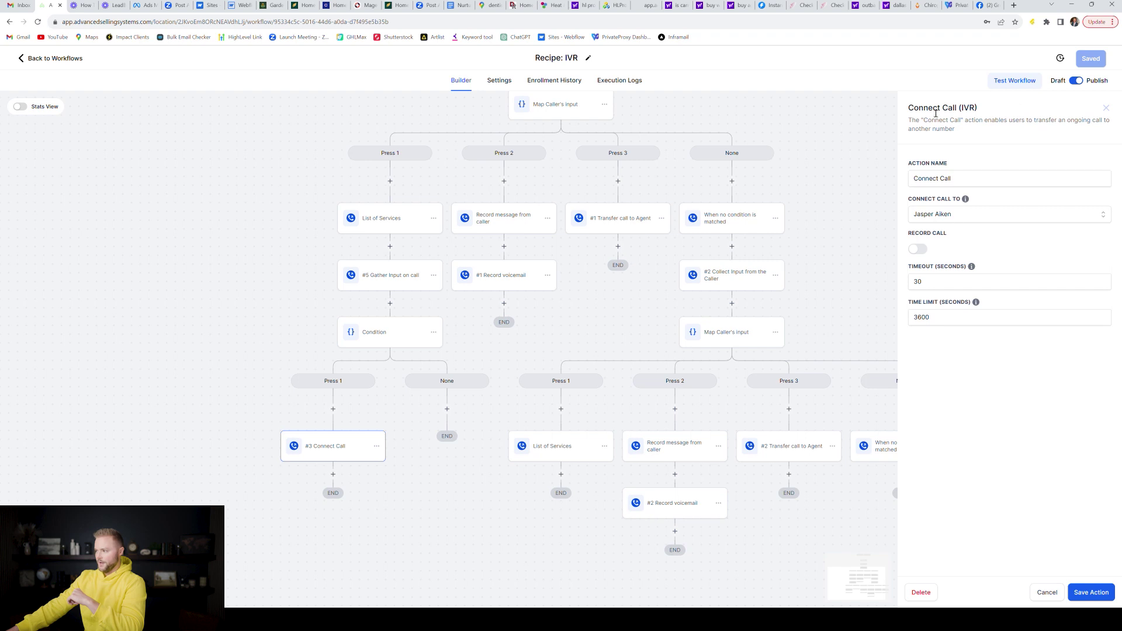
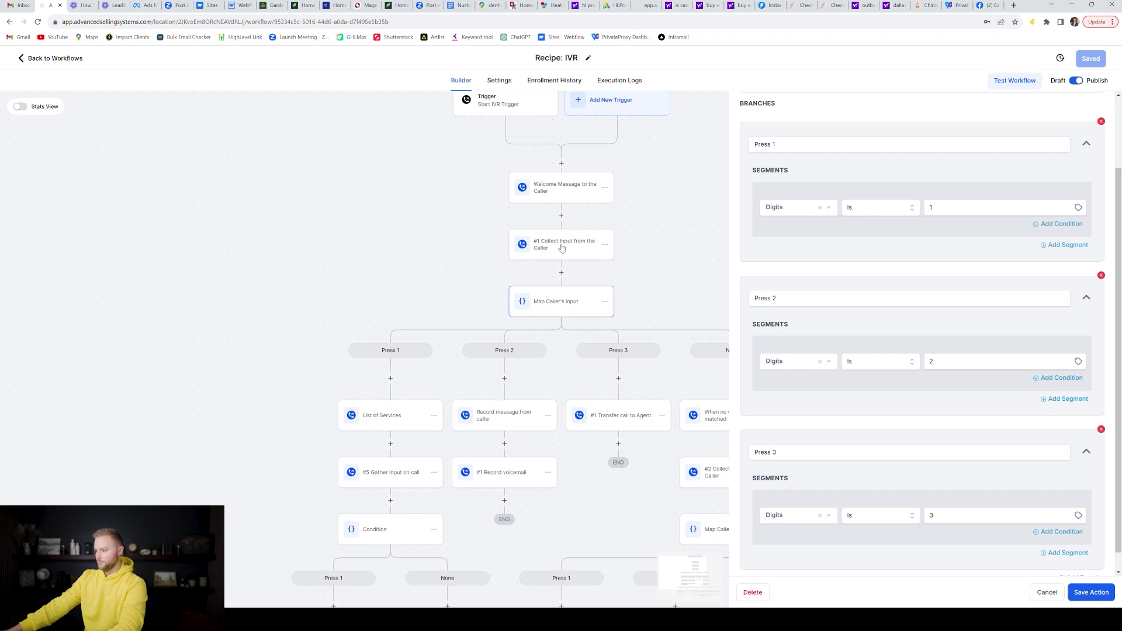
# - Recheck the #1 Collect Input from the Caller prompt and open the first Press 2 branch's Record message from caller action
pyautogui.click(570, 252)
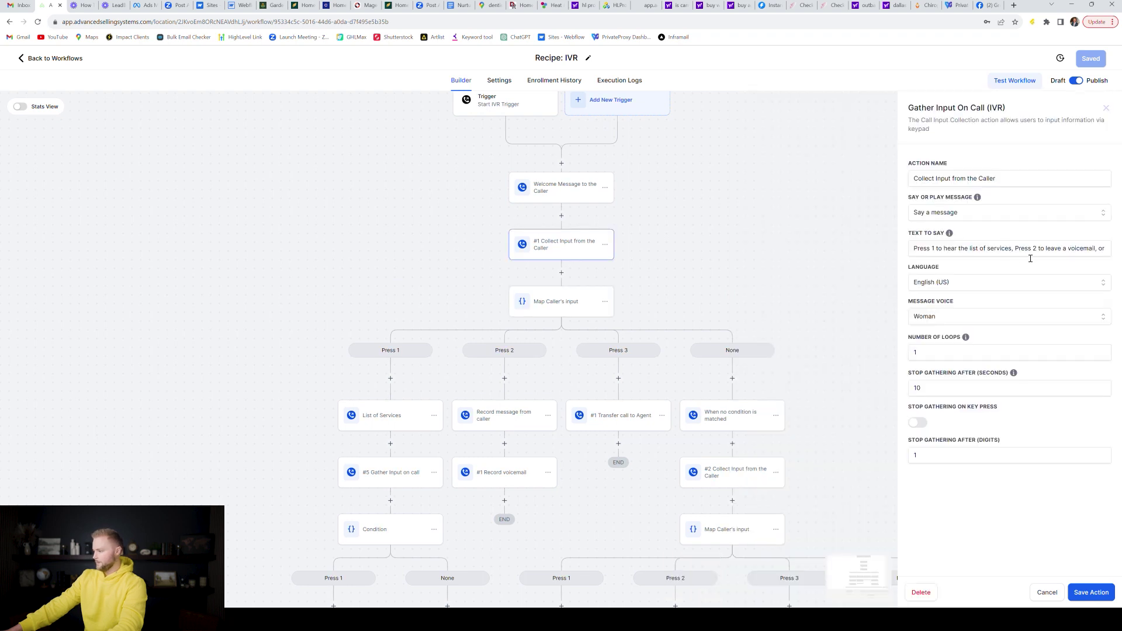
pyautogui.scroll(-3, 671, 252)
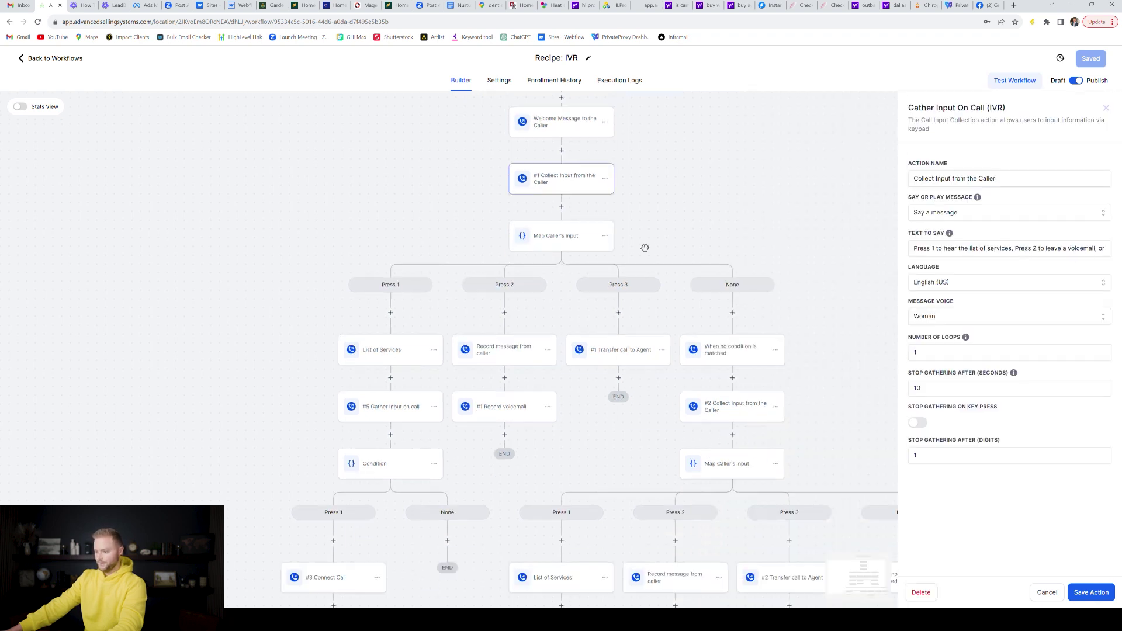
pyautogui.click(514, 318)
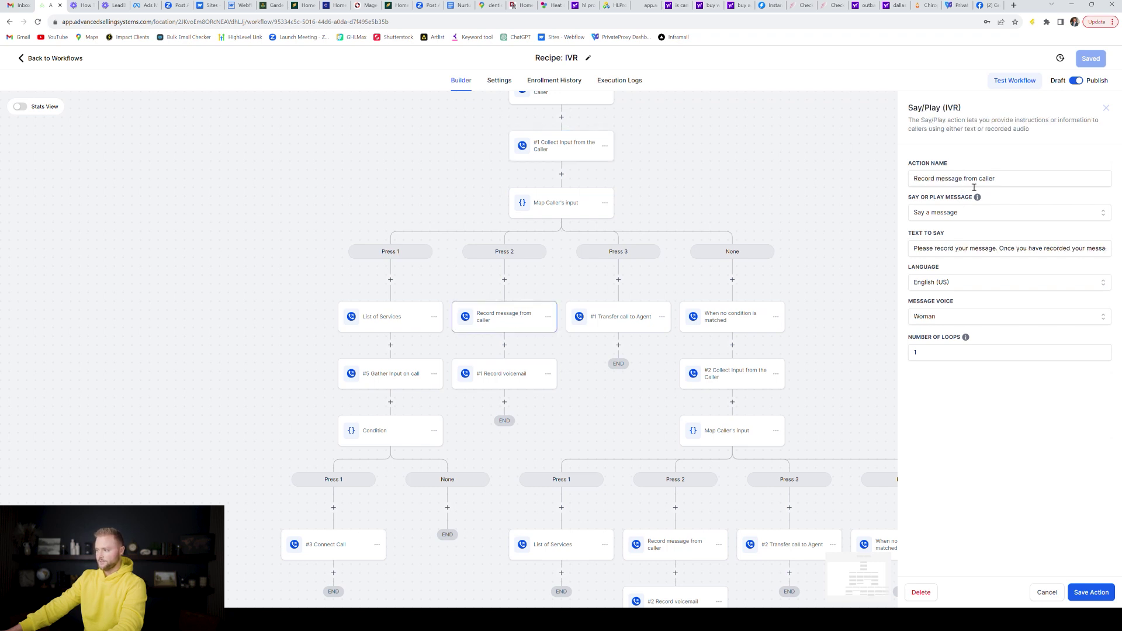
# - Look up the IVR actions that can be added at the start of the first Press 2 branch
pyautogui.click(1106, 107)
pyautogui.click(505, 280)
pyautogui.scroll(-20, 983, 233)
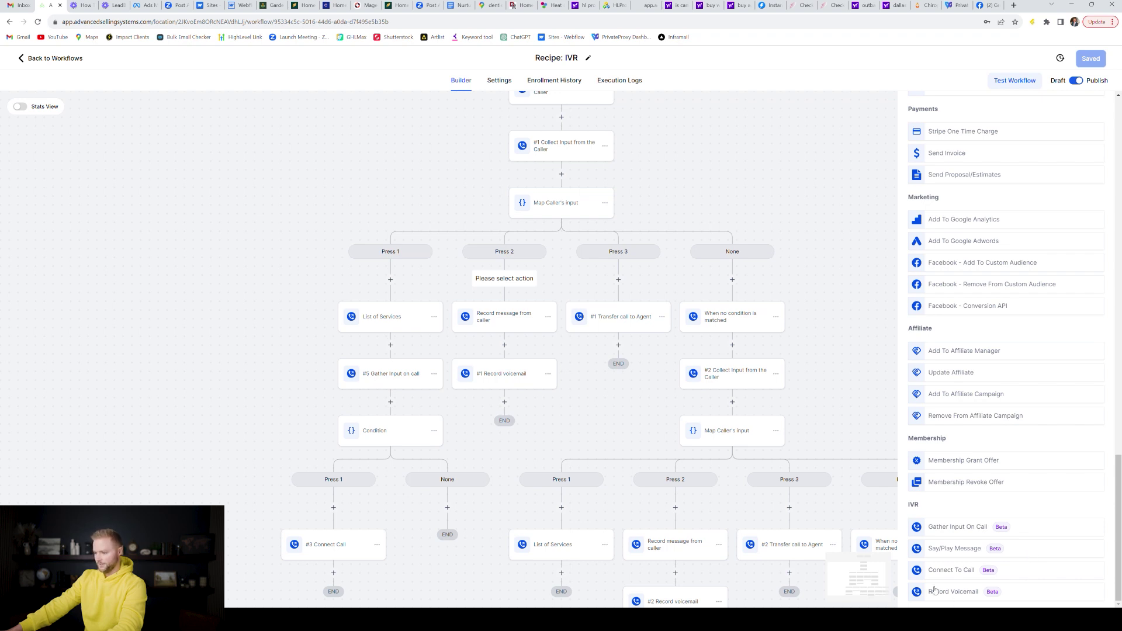
# - Read the Record message from caller action's text to say and view the #1 Record voicemail settings below it
pyautogui.click(513, 319)
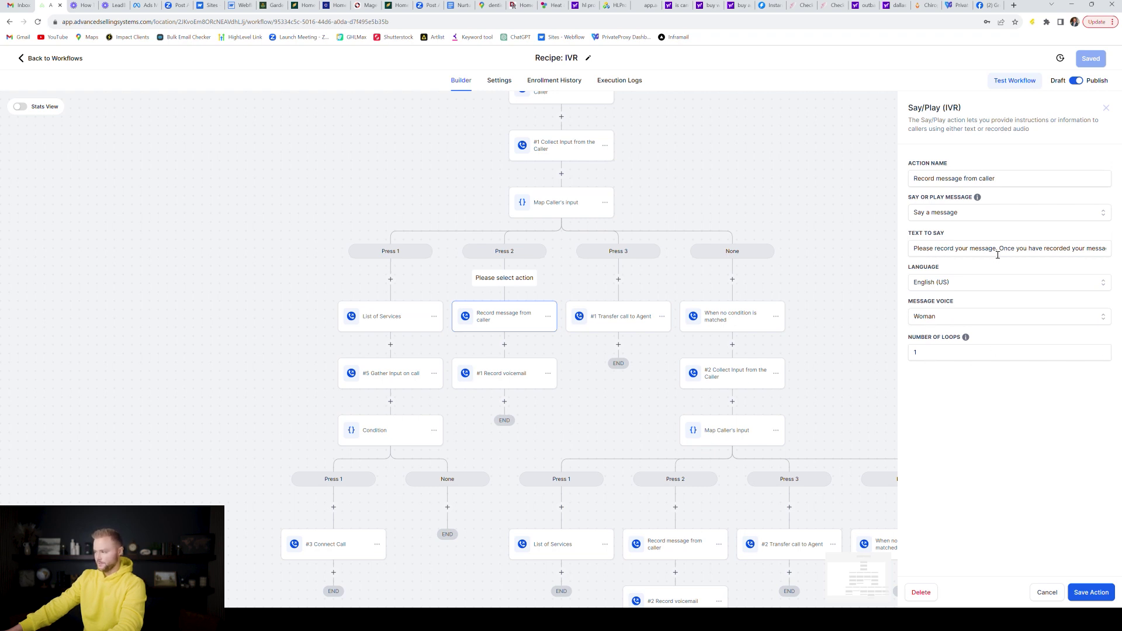
pyautogui.moveTo(979, 251); pyautogui.dragTo(1118, 250)
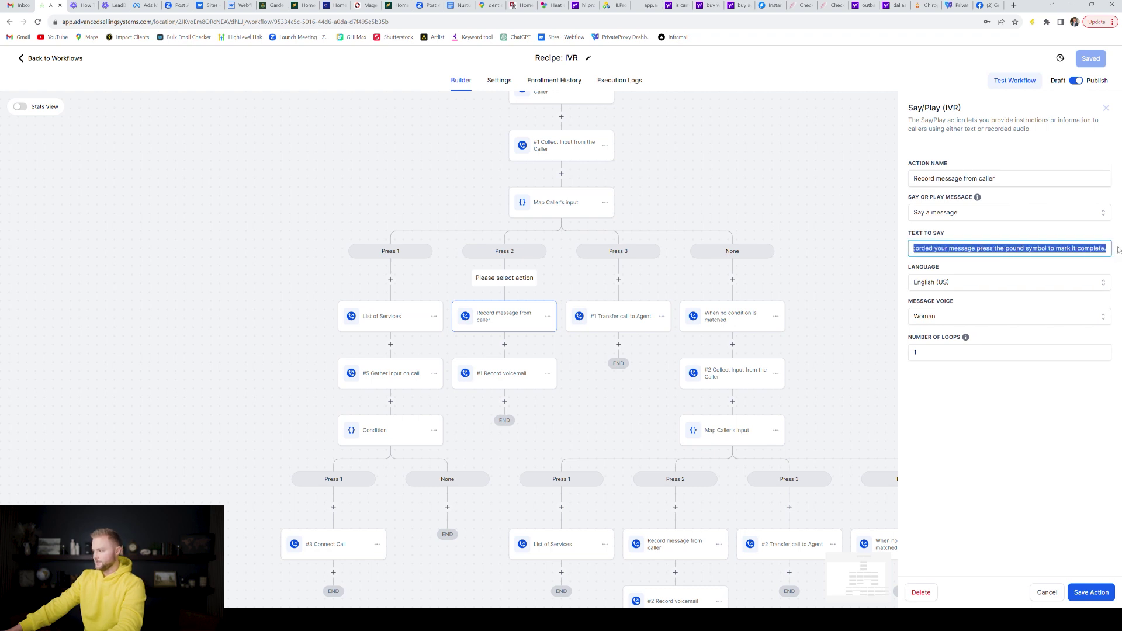
pyautogui.click(1048, 234)
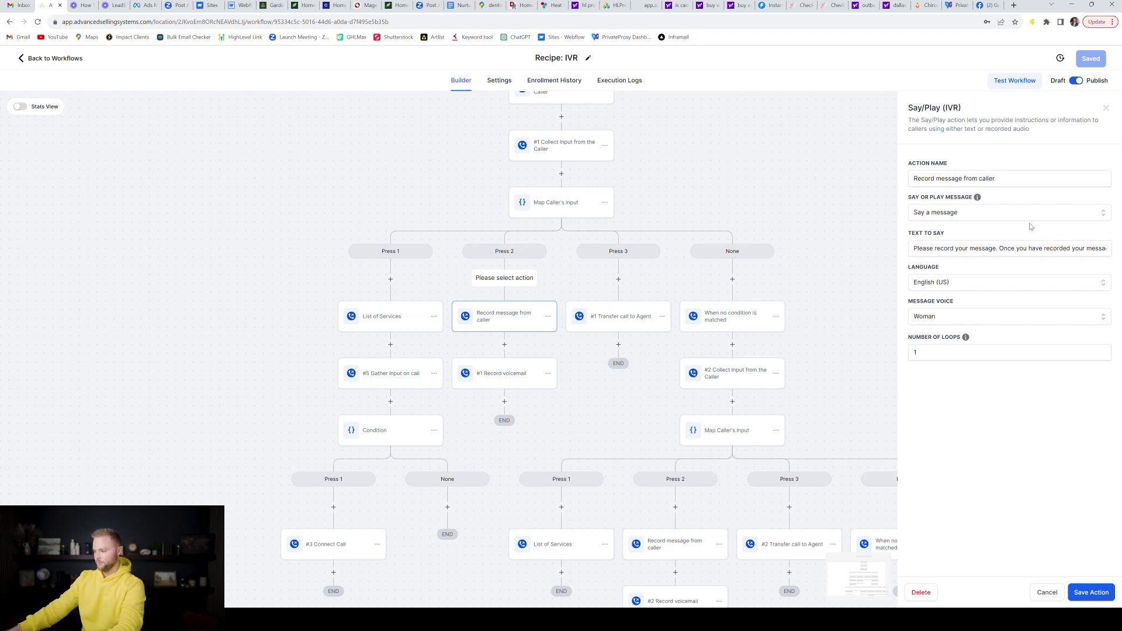
pyautogui.click(517, 376)
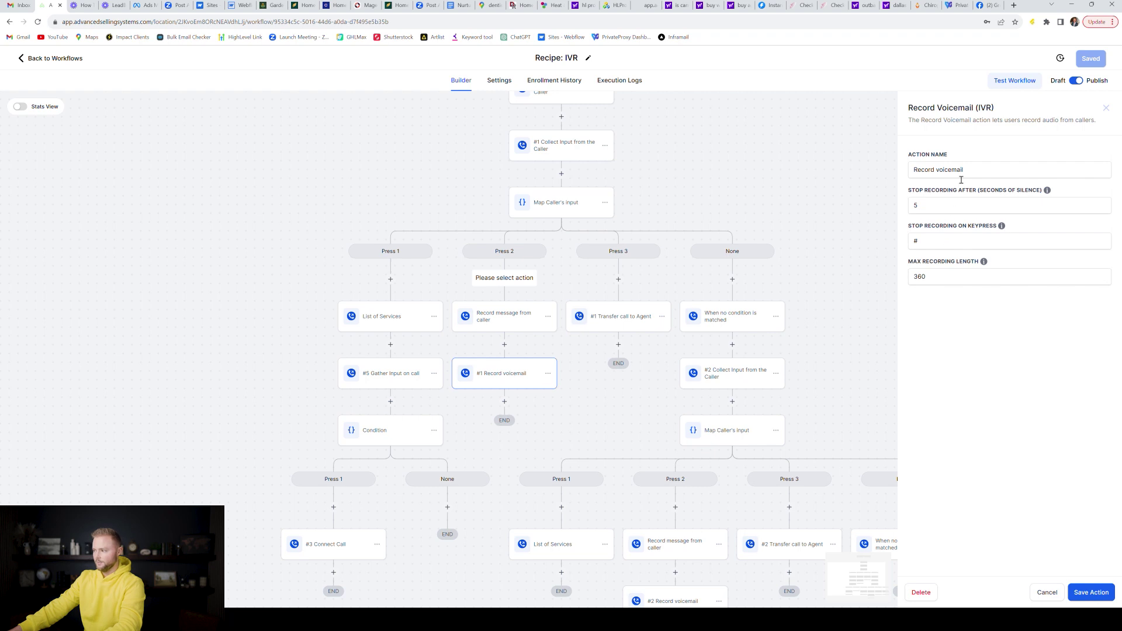
# - Reopen the first Press 2 branch's Record message from caller action and read the Press 3 option in the #1 Collect Input from the Caller prompt
pyautogui.click(505, 319)
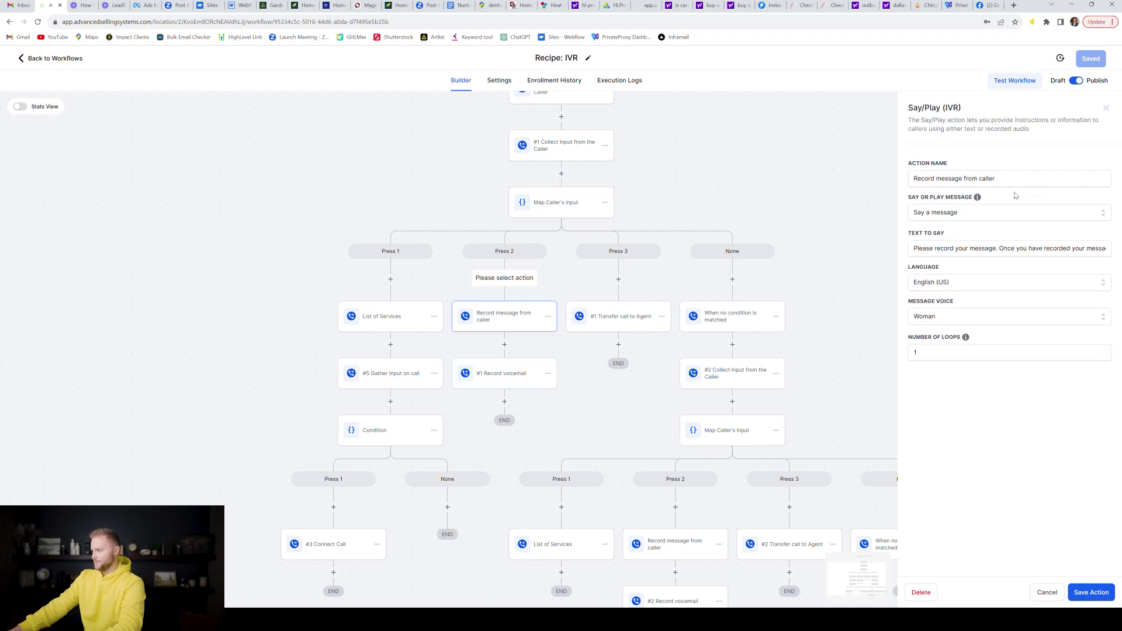
pyautogui.click(1106, 108)
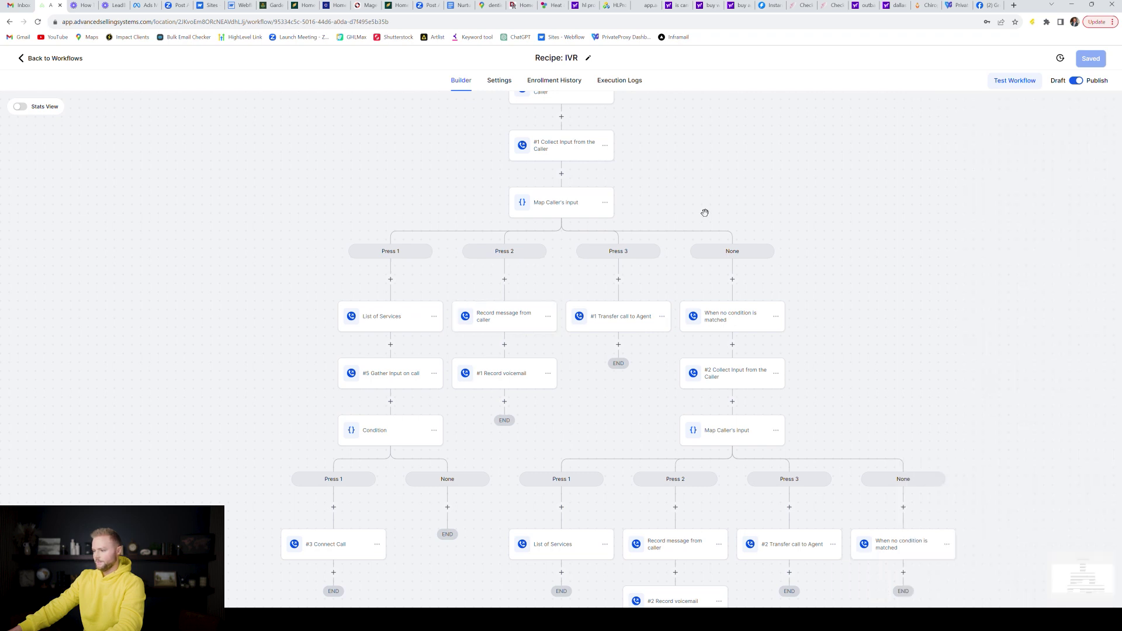
pyautogui.click(574, 153)
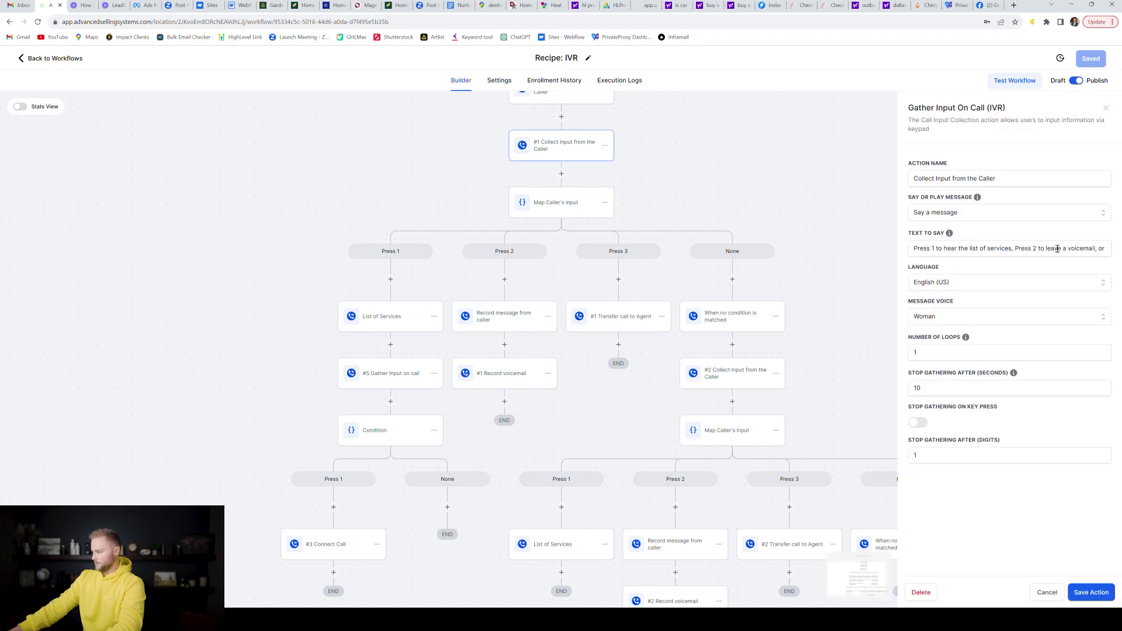
pyautogui.moveTo(1102, 253); pyautogui.dragTo(1112, 253)
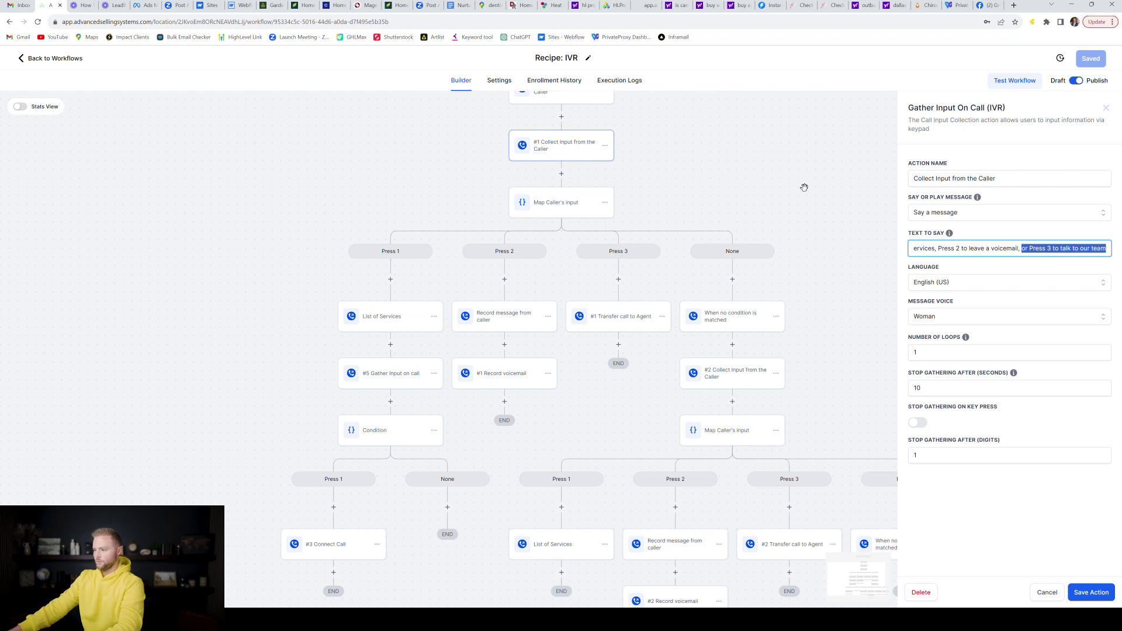
pyautogui.click(718, 170)
# - View the #1 Transfer call to Agent settings and check when #1 Collect Input from the Caller stops gathering input
pyautogui.click(608, 328)
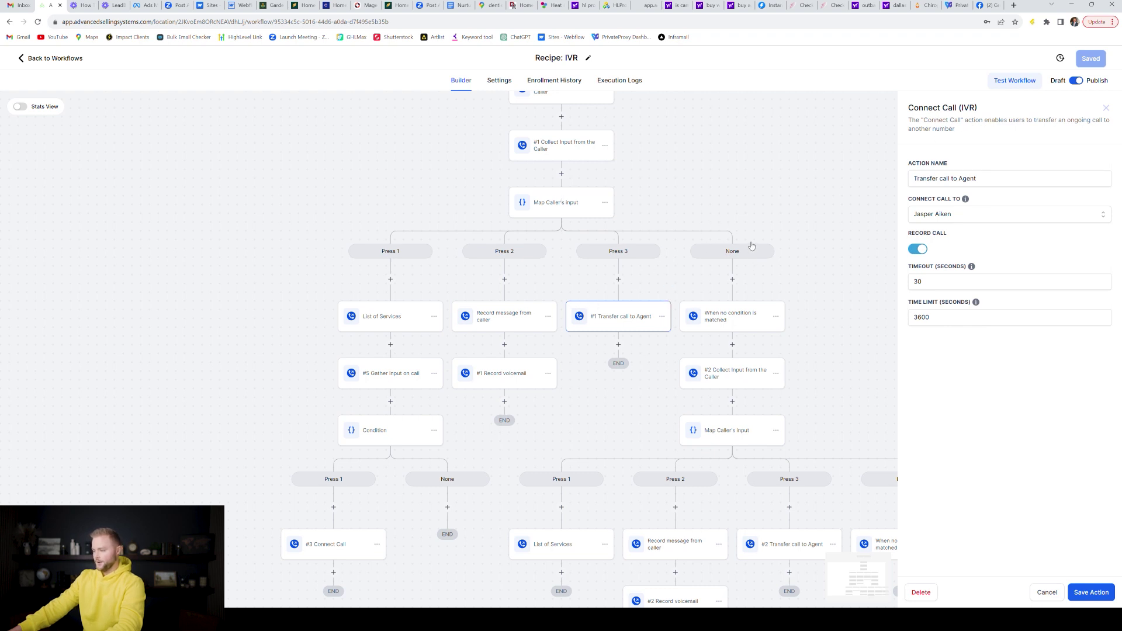
pyautogui.scroll(1, 606, 169)
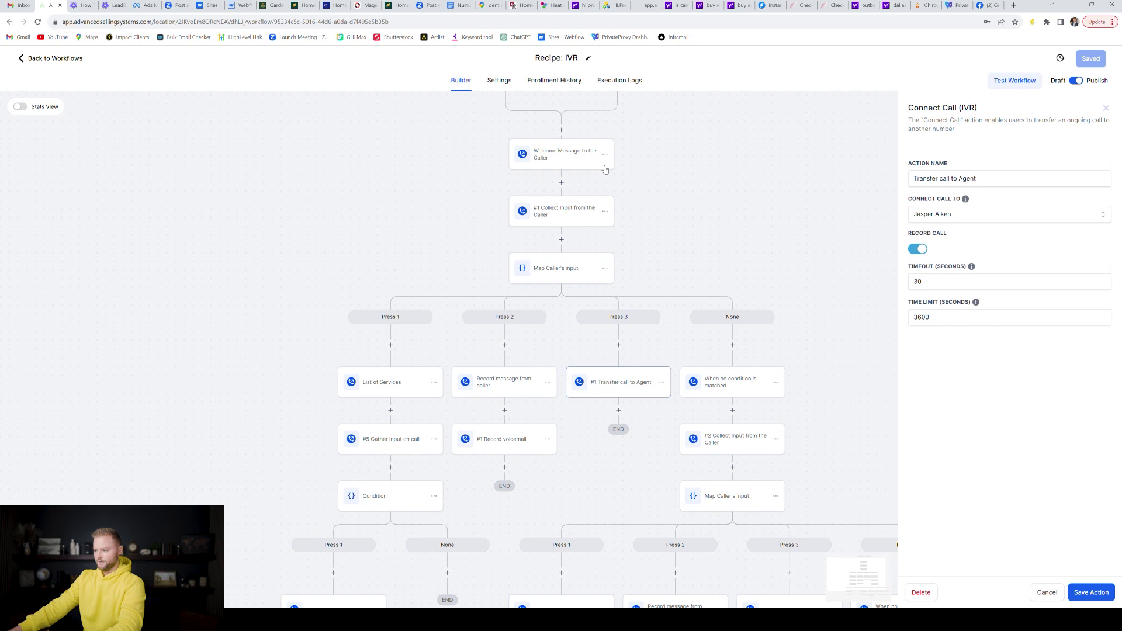
pyautogui.click(560, 221)
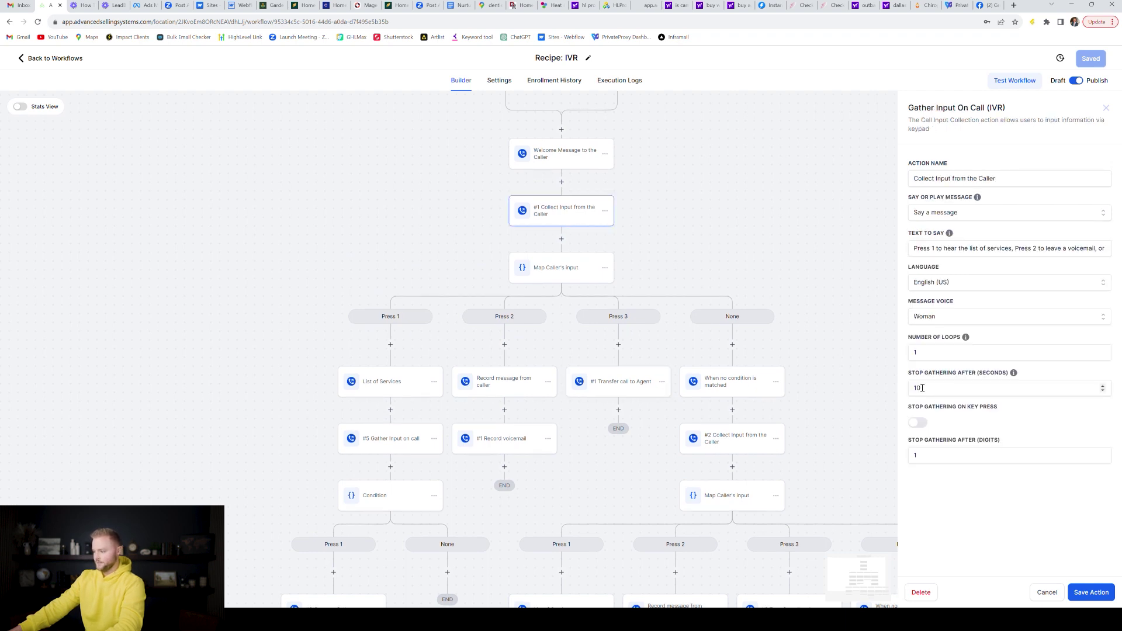
pyautogui.click(1046, 586)
# - Read the full text to say in the first None branch's When no condition is matched action
pyautogui.scroll(-2, 871, 416)
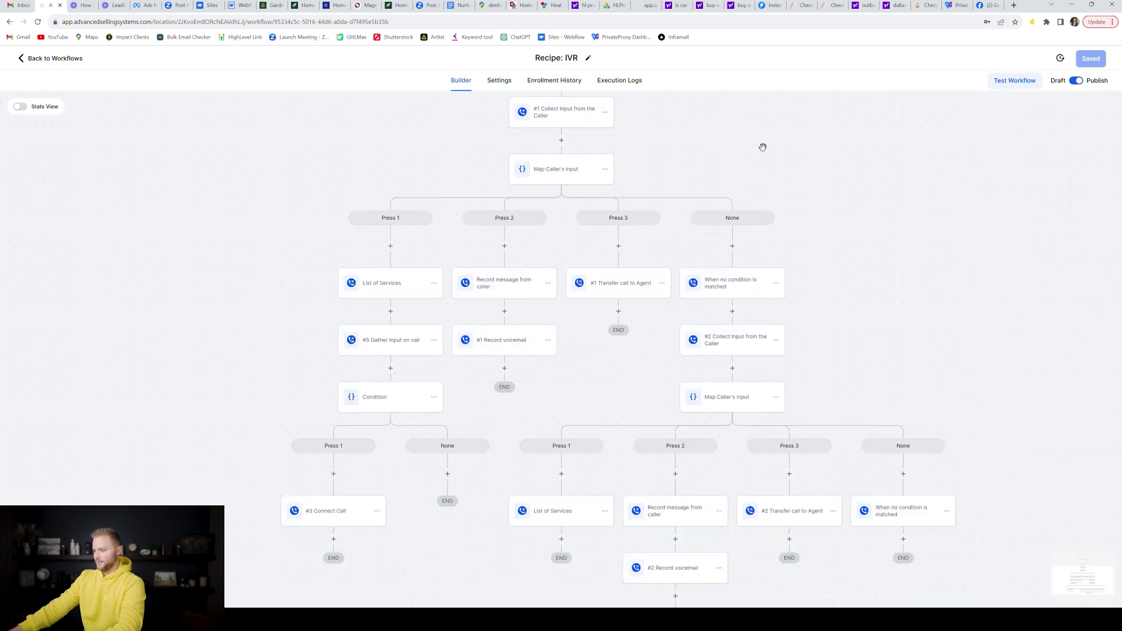
pyautogui.click(739, 282)
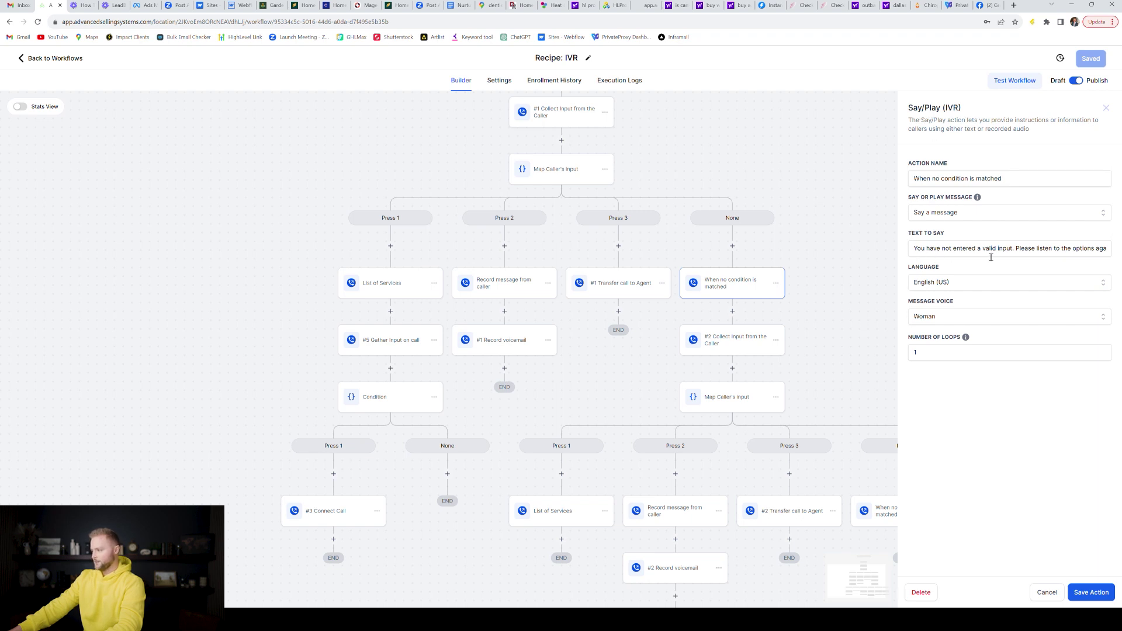
pyautogui.moveTo(1016, 251); pyautogui.dragTo(1114, 250)
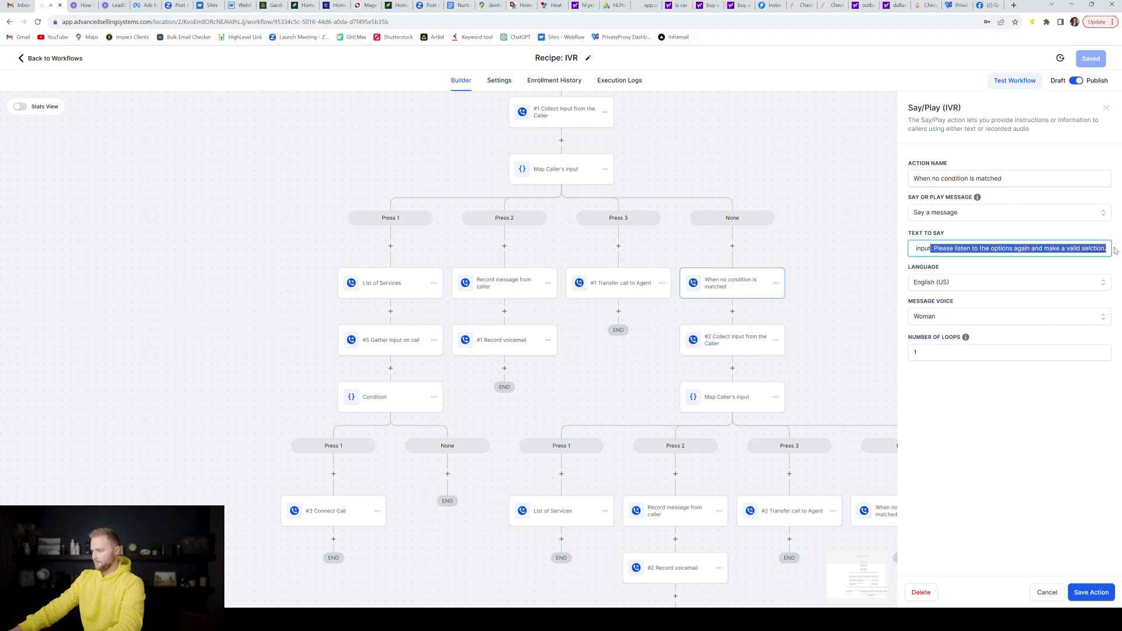
pyautogui.click(1052, 238)
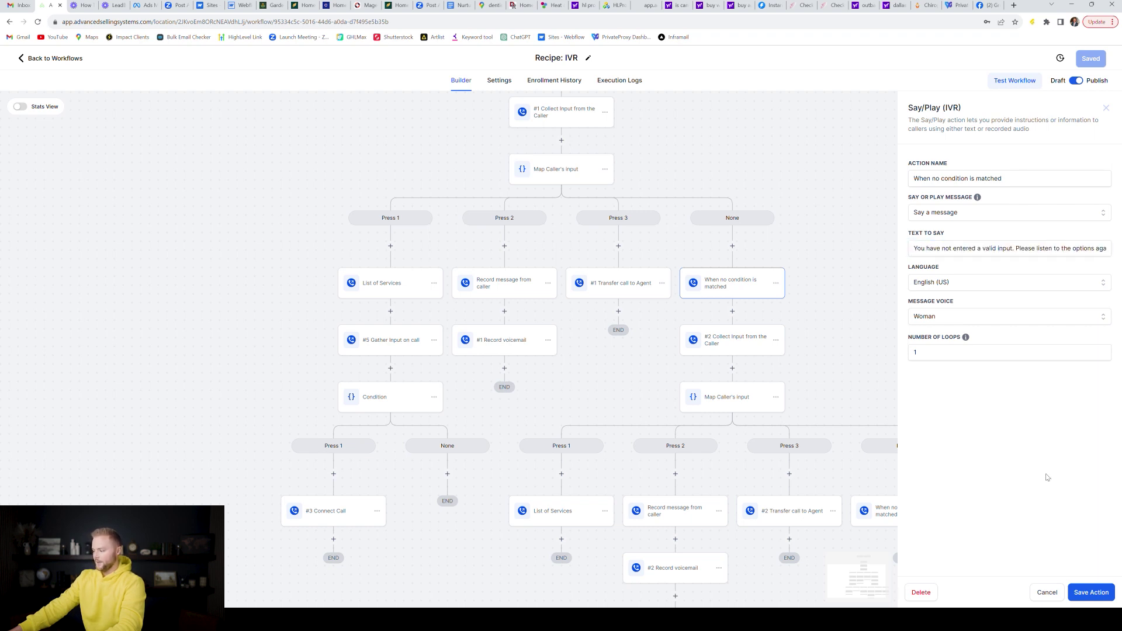
pyautogui.click(1051, 591)
# - Look up the copy options available for the #1 Collect Input from the Caller action
pyautogui.scroll(1, 826, 250)
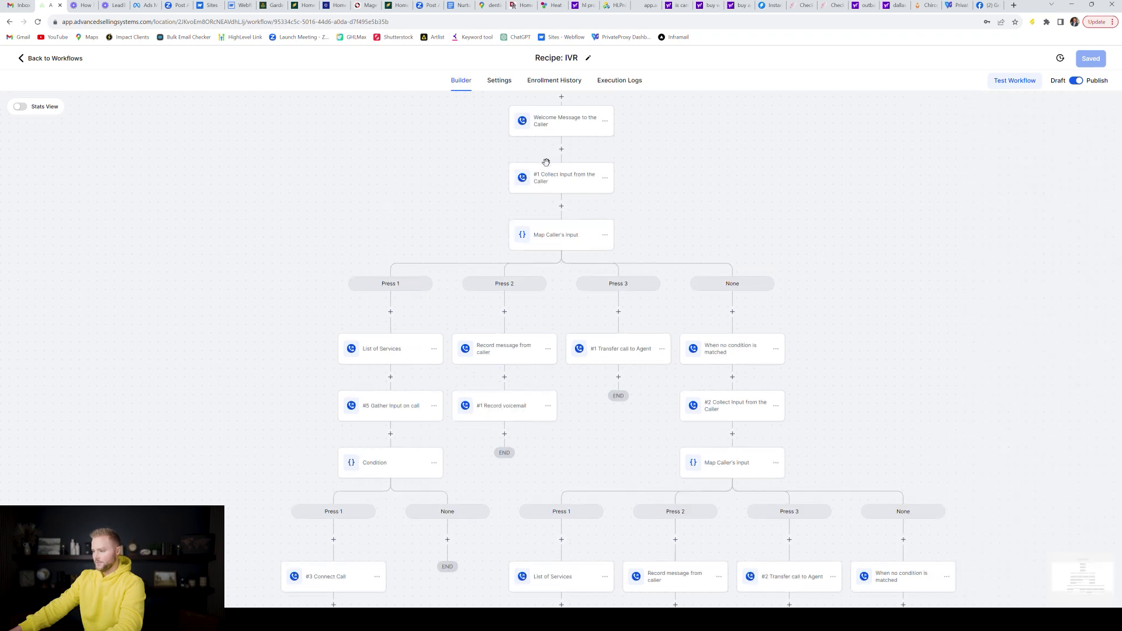
pyautogui.click(606, 179)
pyautogui.moveTo(635, 212)
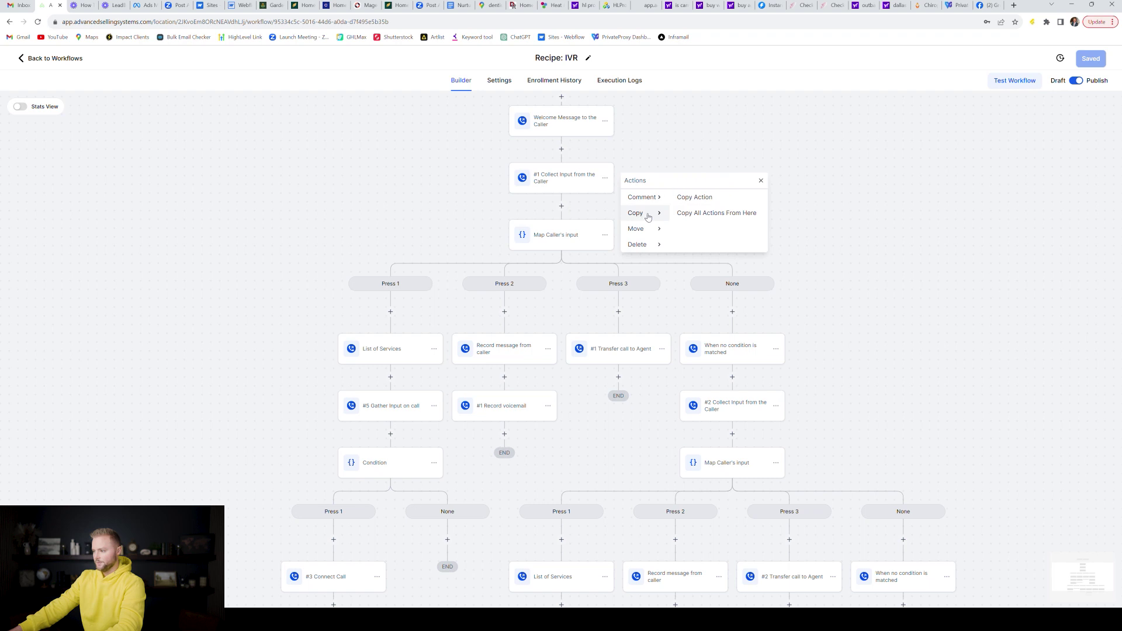
pyautogui.click(761, 181)
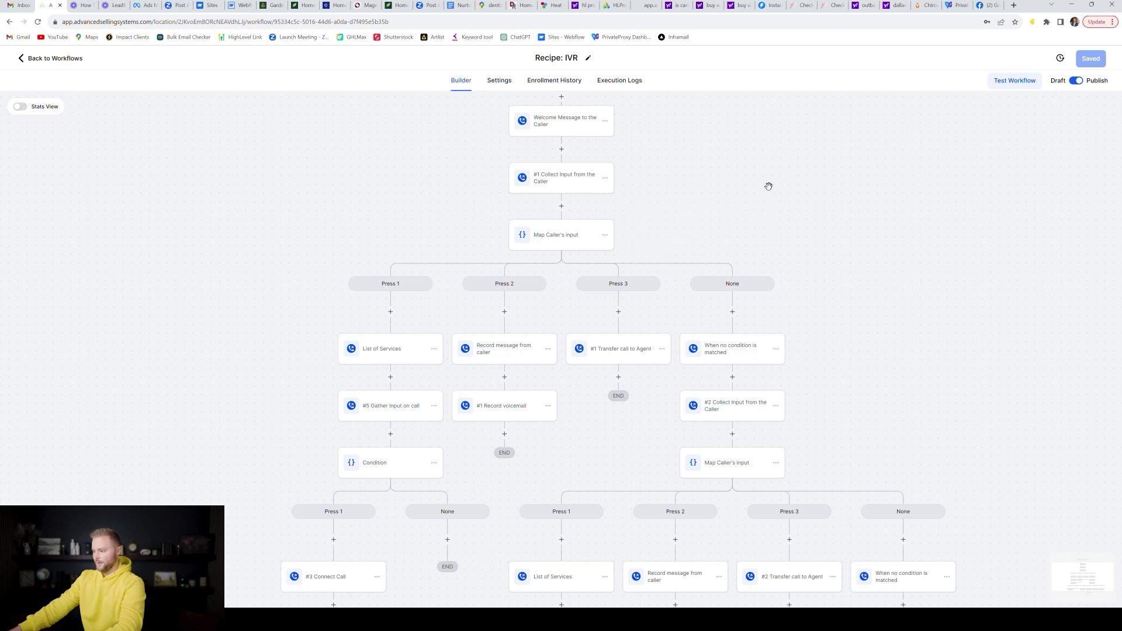
# - Examine where all actions from #1 Collect Input from the Caller onward can be copied, without placing a copy
pyautogui.scroll(-2, 833, 244)
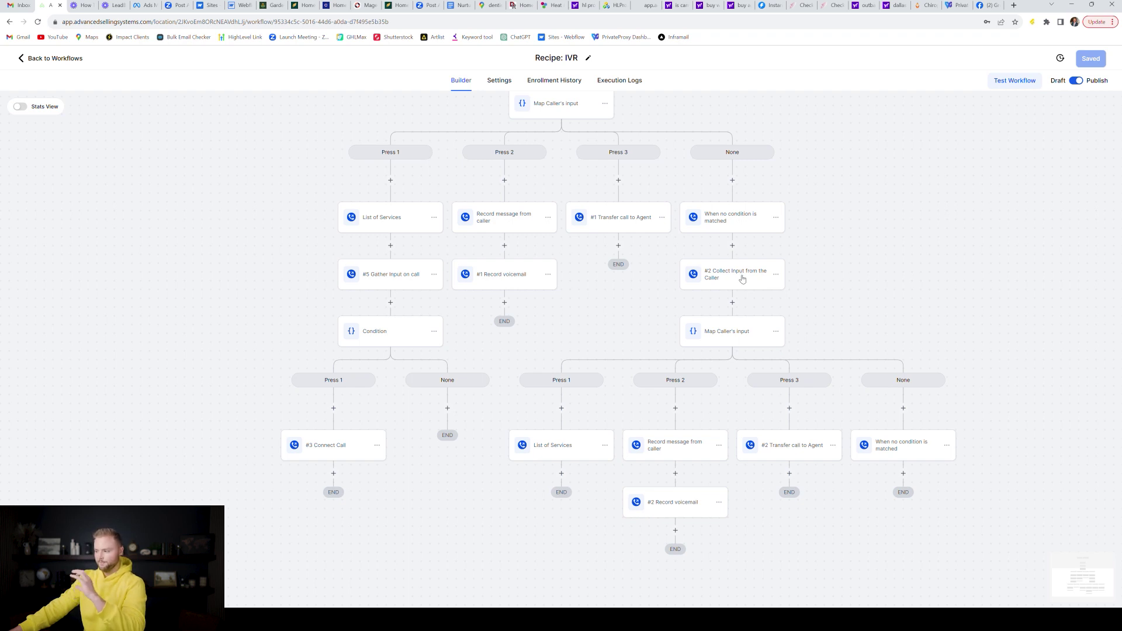
pyautogui.scroll(1, 577, 121)
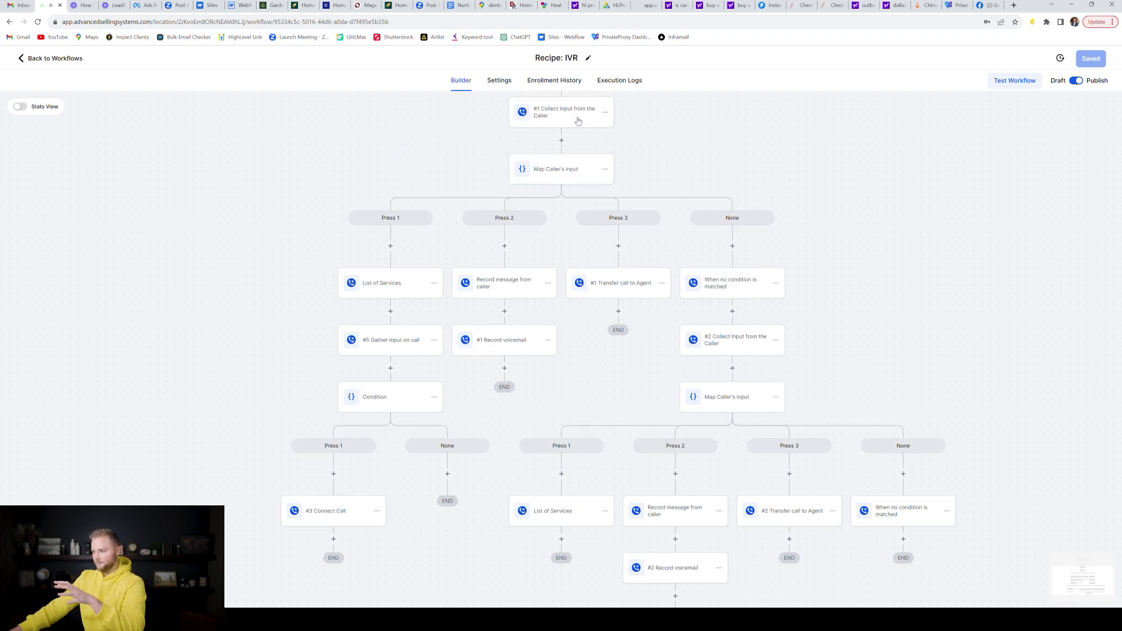
pyautogui.click(610, 116)
pyautogui.click(605, 113)
pyautogui.moveTo(659, 150)
pyautogui.click(713, 151)
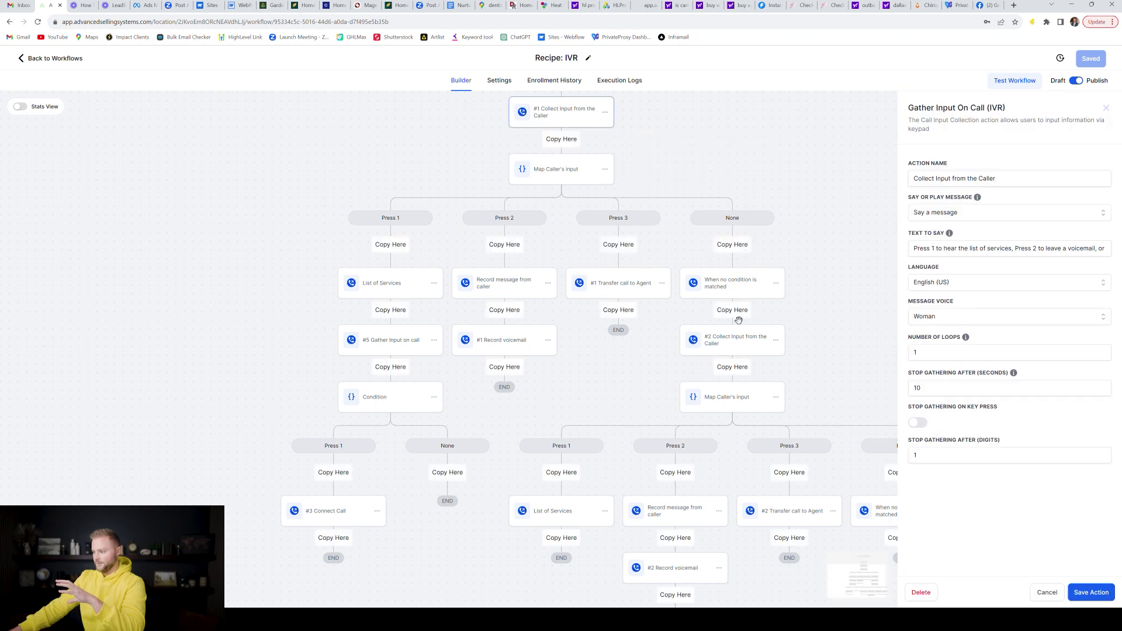
pyautogui.click(827, 289)
# - Read the #2 Collect Input from the Caller prompt in the None branch and review the keypress branches below it
pyautogui.scroll(-3, 851, 271)
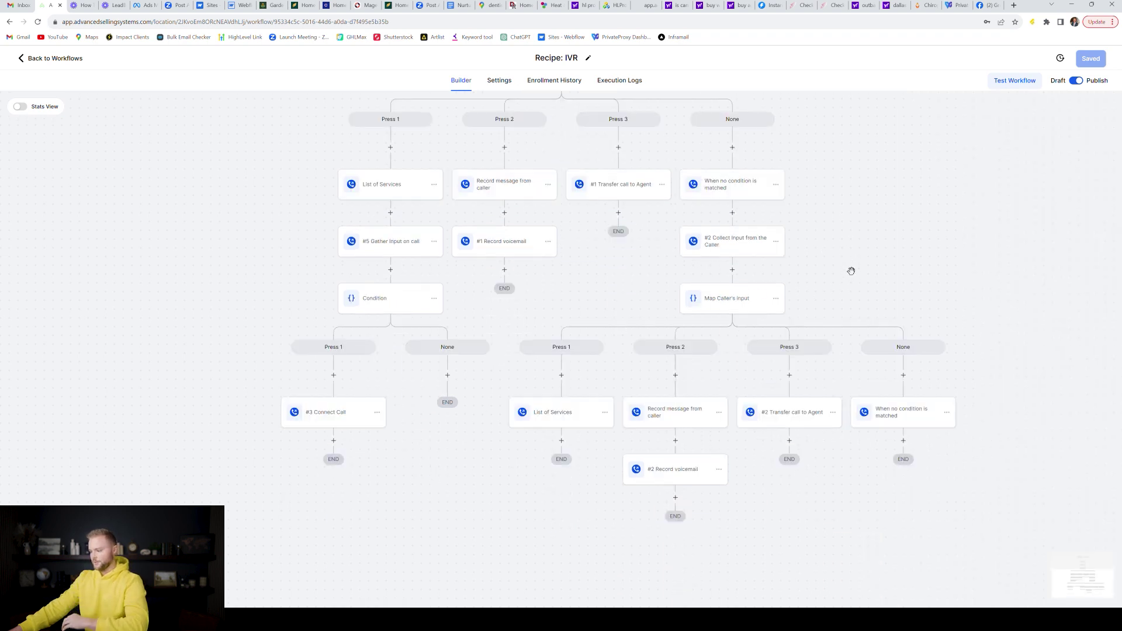
pyautogui.scroll(1, 854, 256)
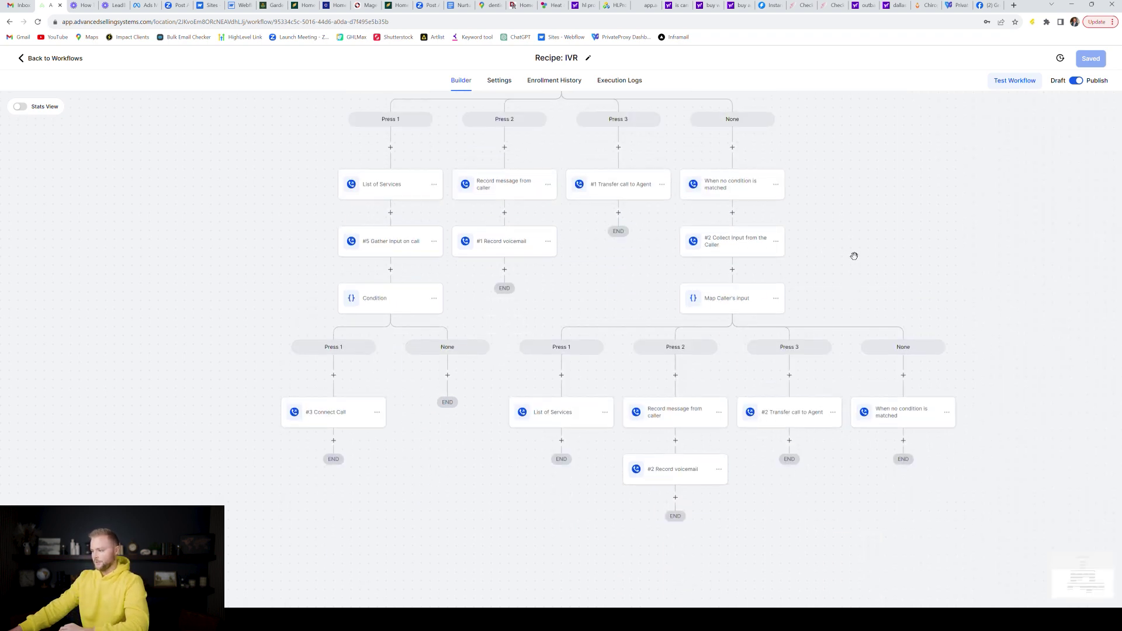
pyautogui.click(736, 247)
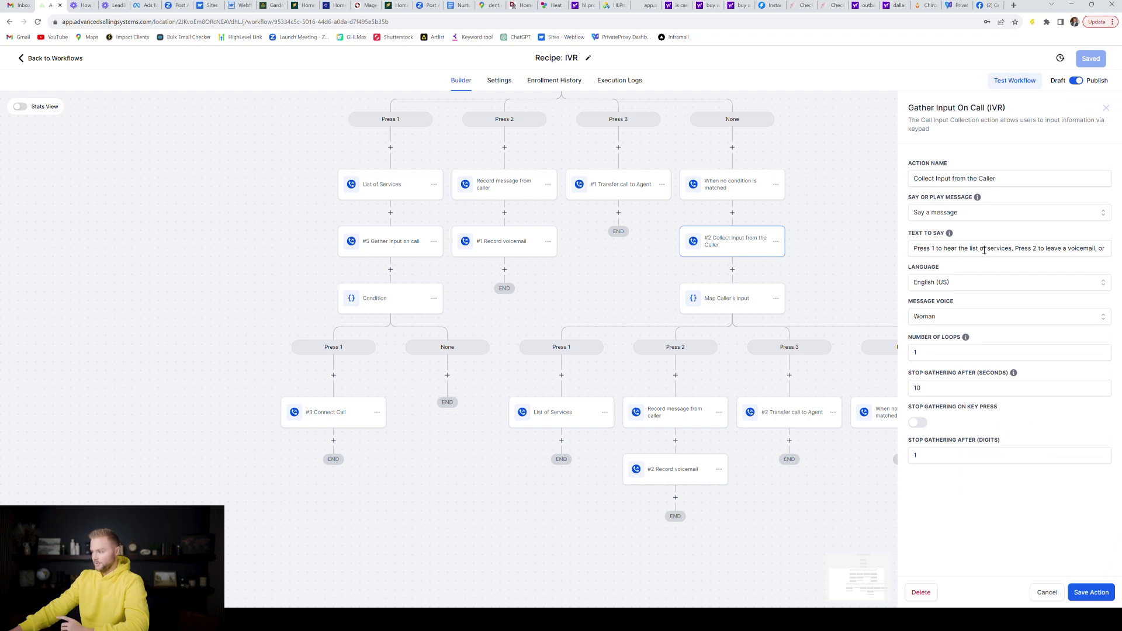
pyautogui.moveTo(1013, 250); pyautogui.dragTo(1115, 257)
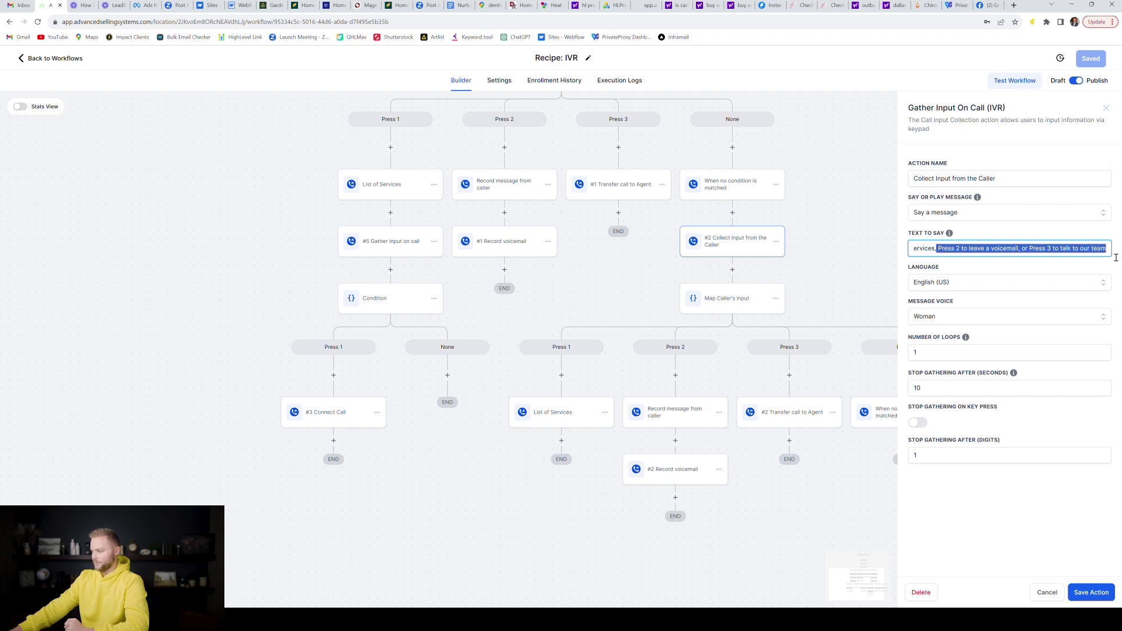
pyautogui.click(1063, 236)
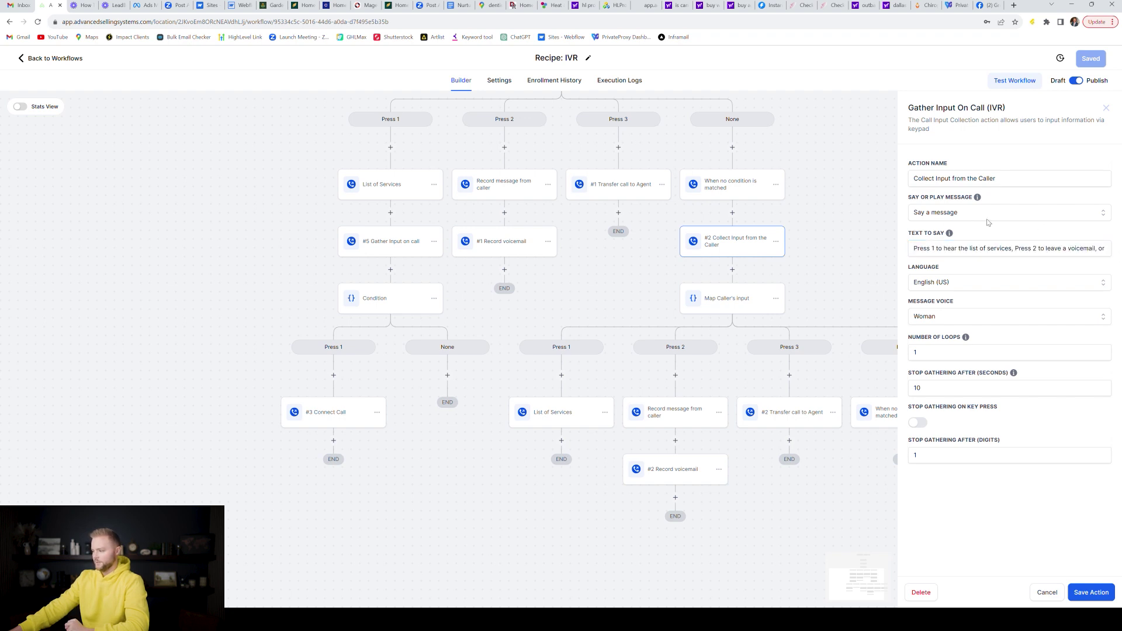
pyautogui.click(1047, 592)
pyautogui.scroll(-1, 855, 338)
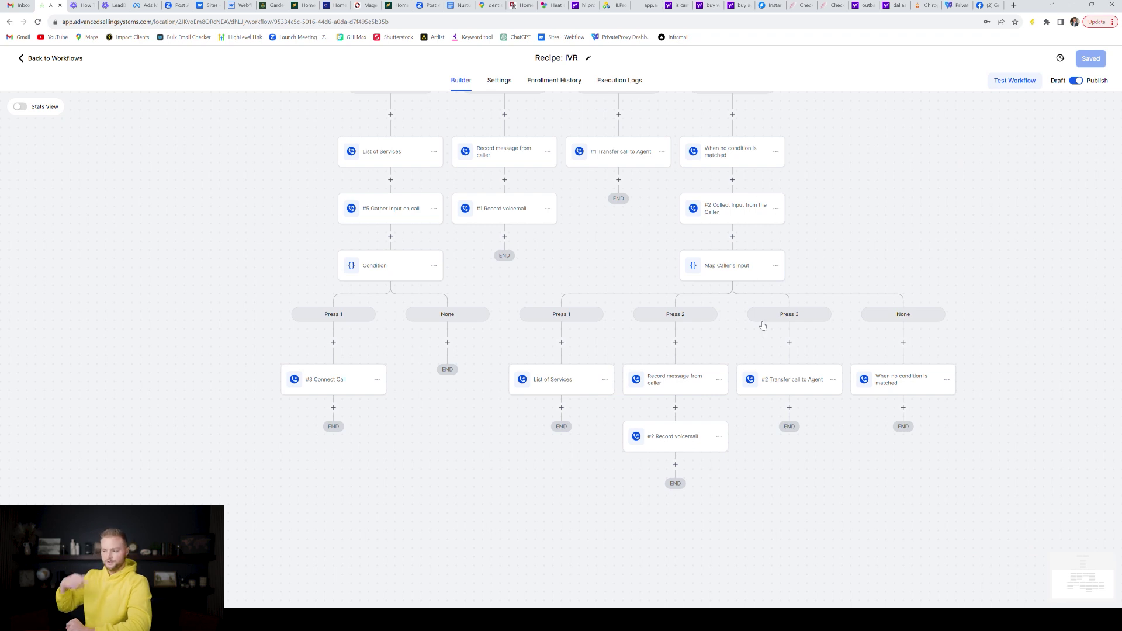
pyautogui.scroll(1, 763, 323)
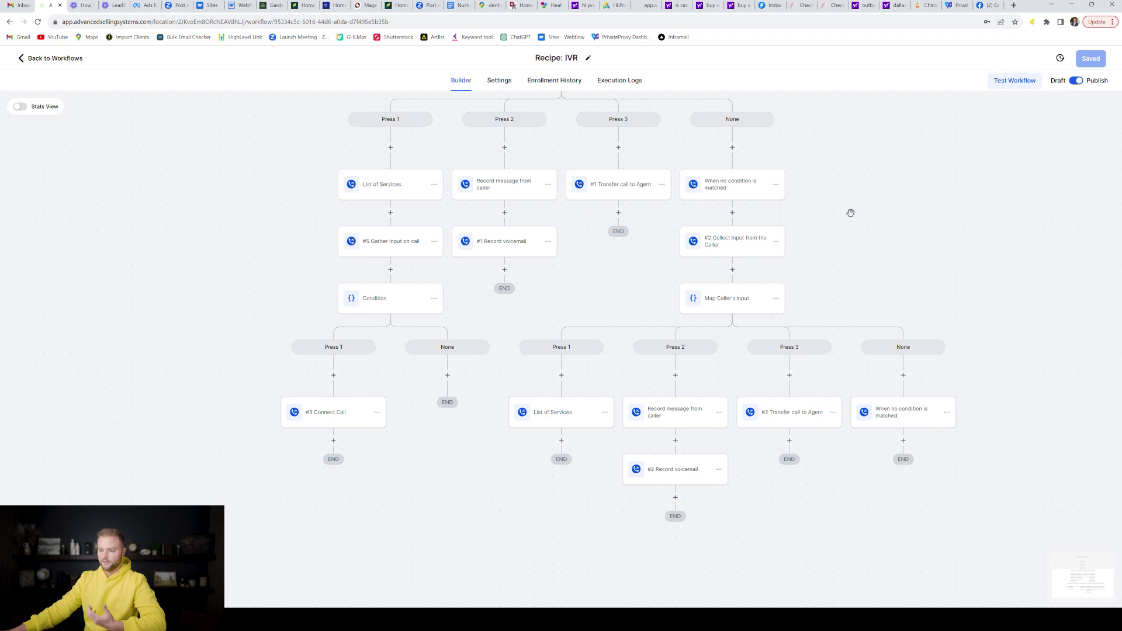
# - Examine the Start IVR Trigger's In Phone Number filter and the phone numbers available for it
pyautogui.scroll(6, 850, 212)
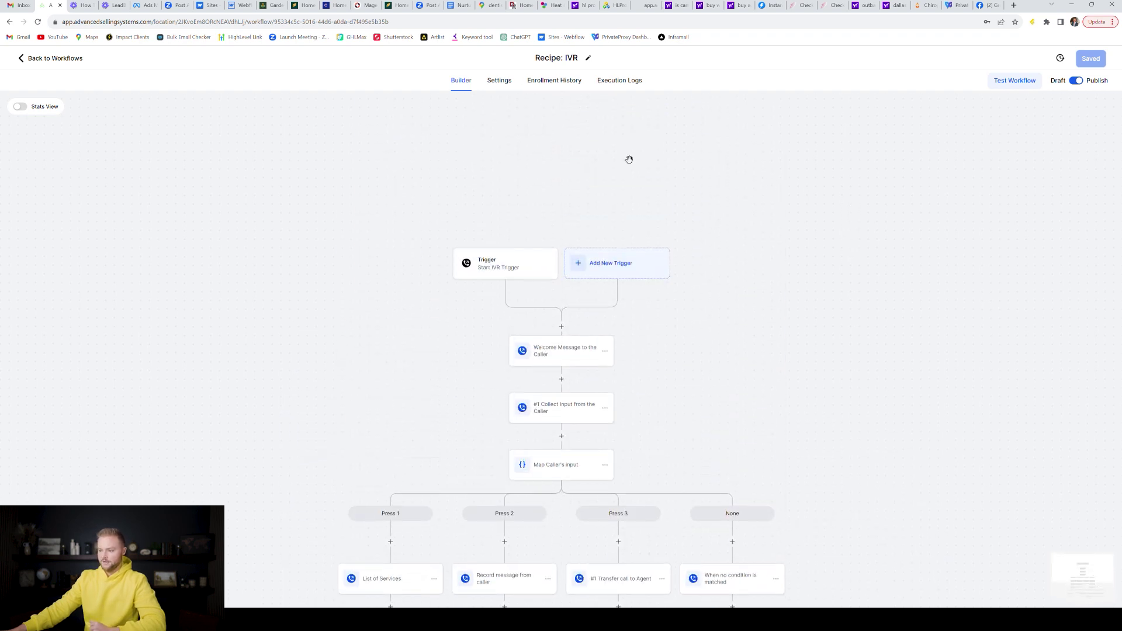
pyautogui.scroll(-2, 739, 215)
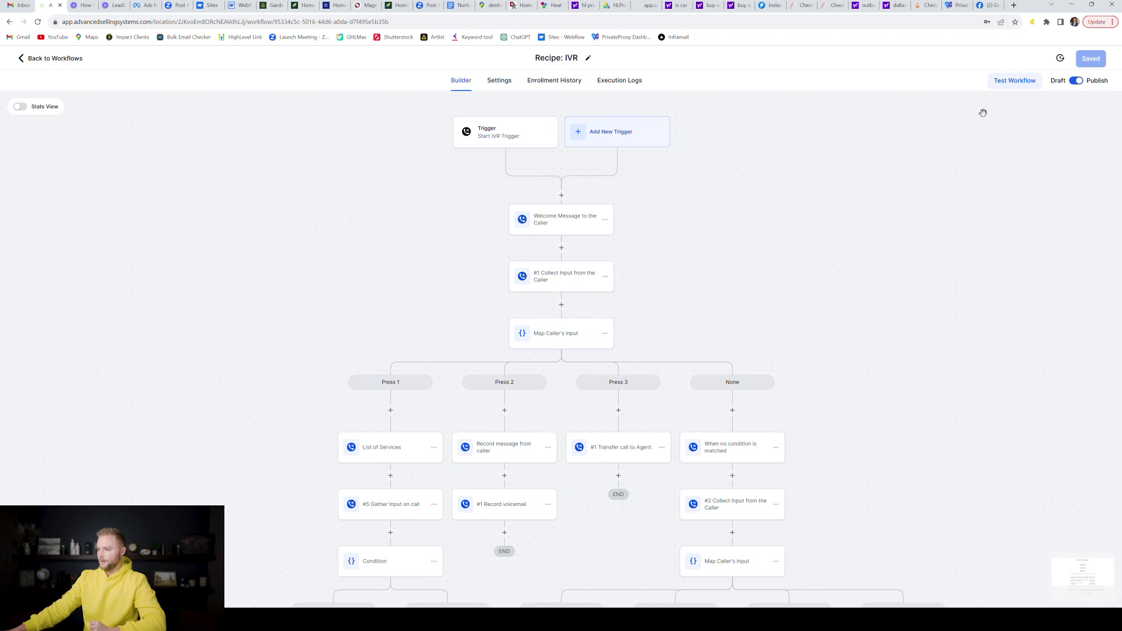
pyautogui.click(508, 141)
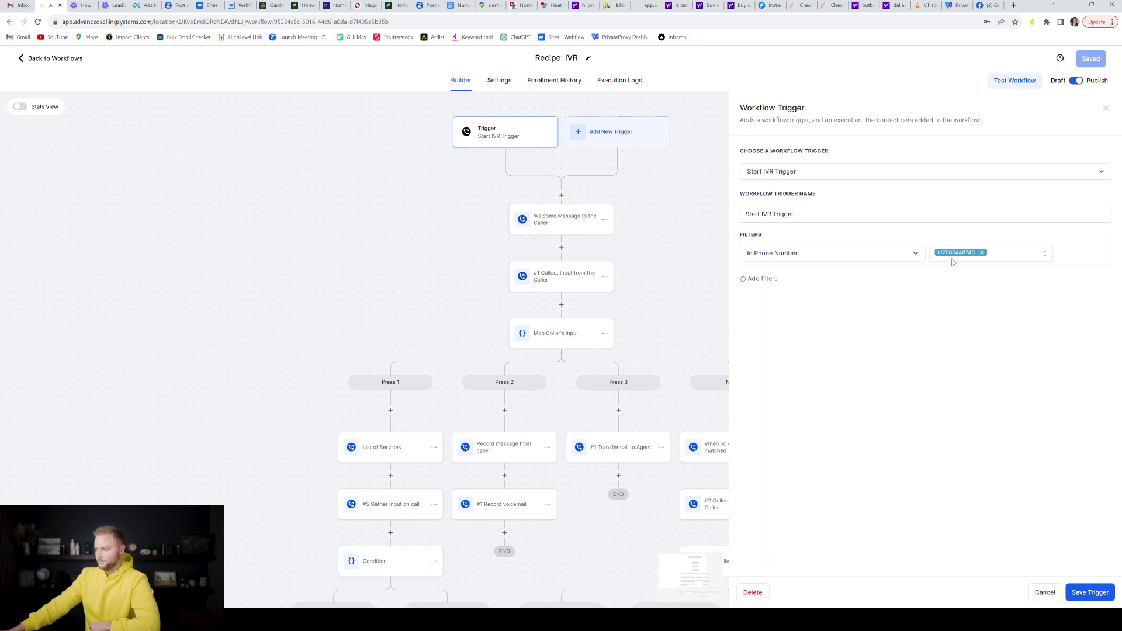
pyautogui.click(993, 261)
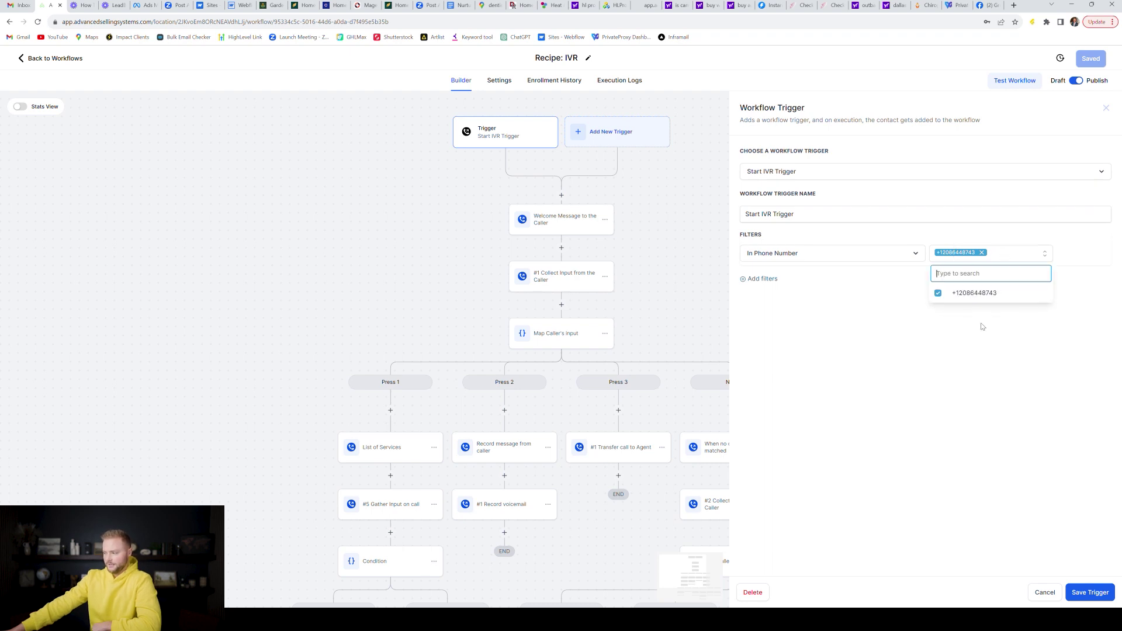
pyautogui.click(964, 332)
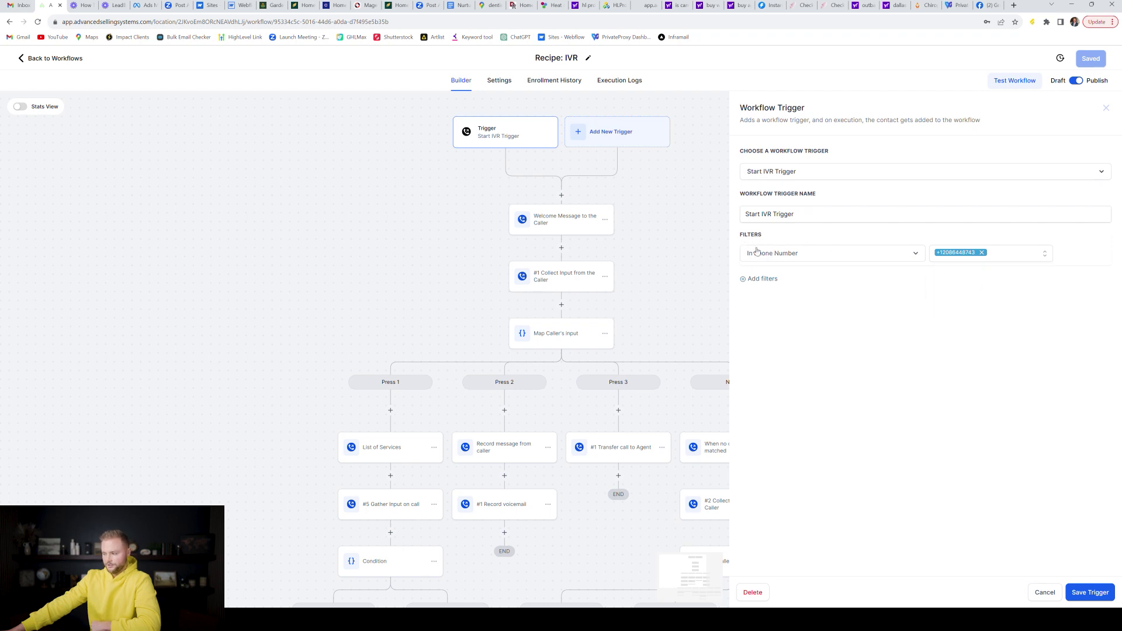
pyautogui.click(1044, 592)
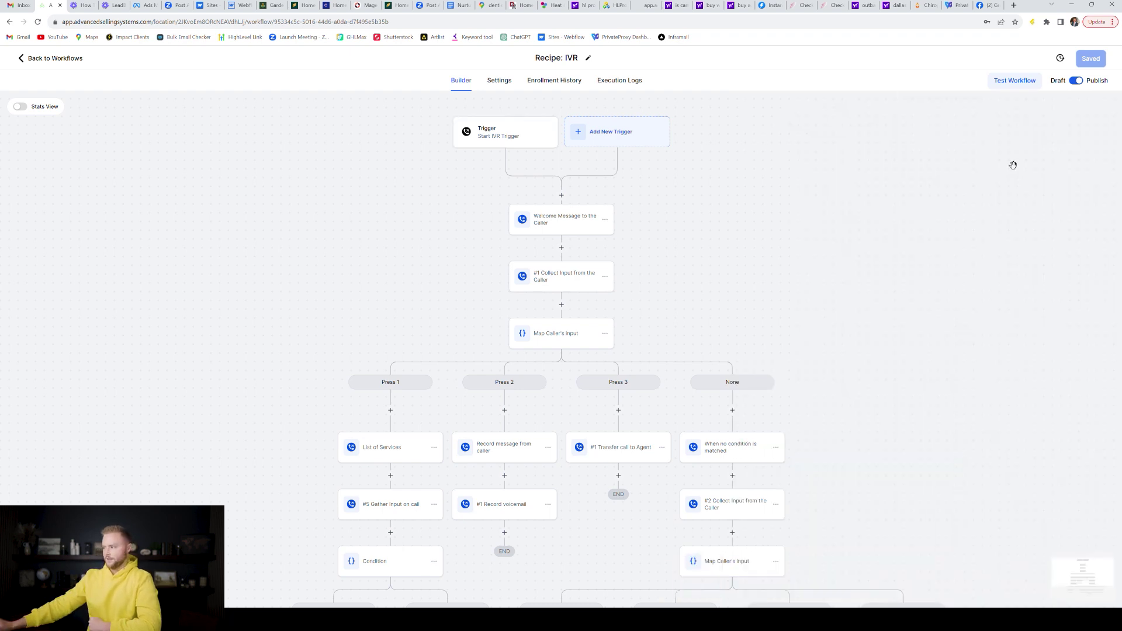
pyautogui.click(526, 131)
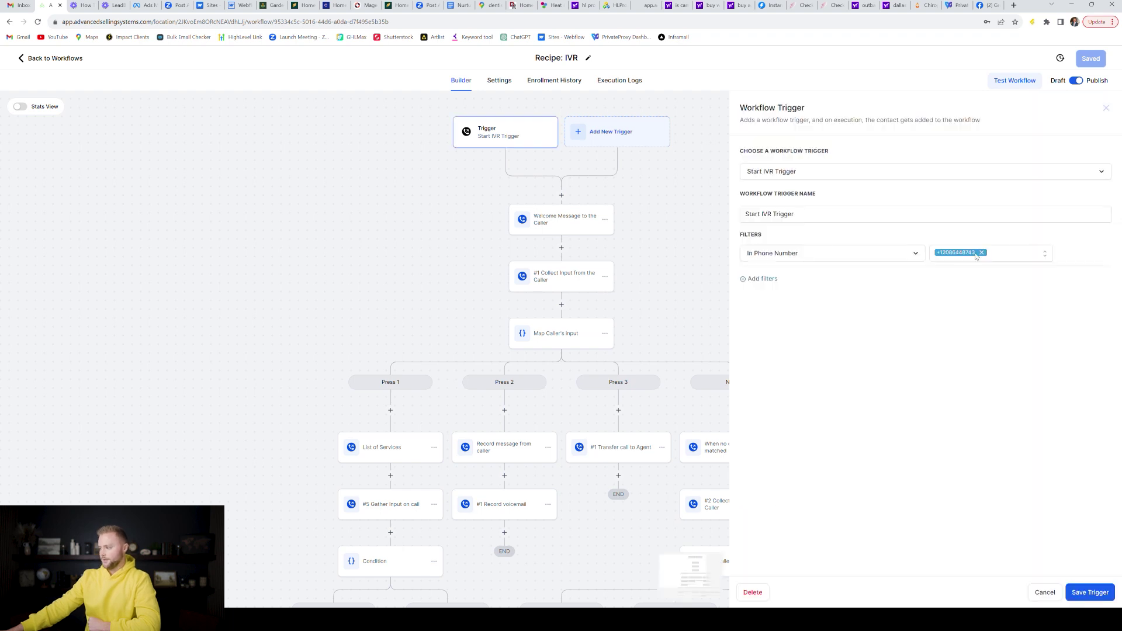